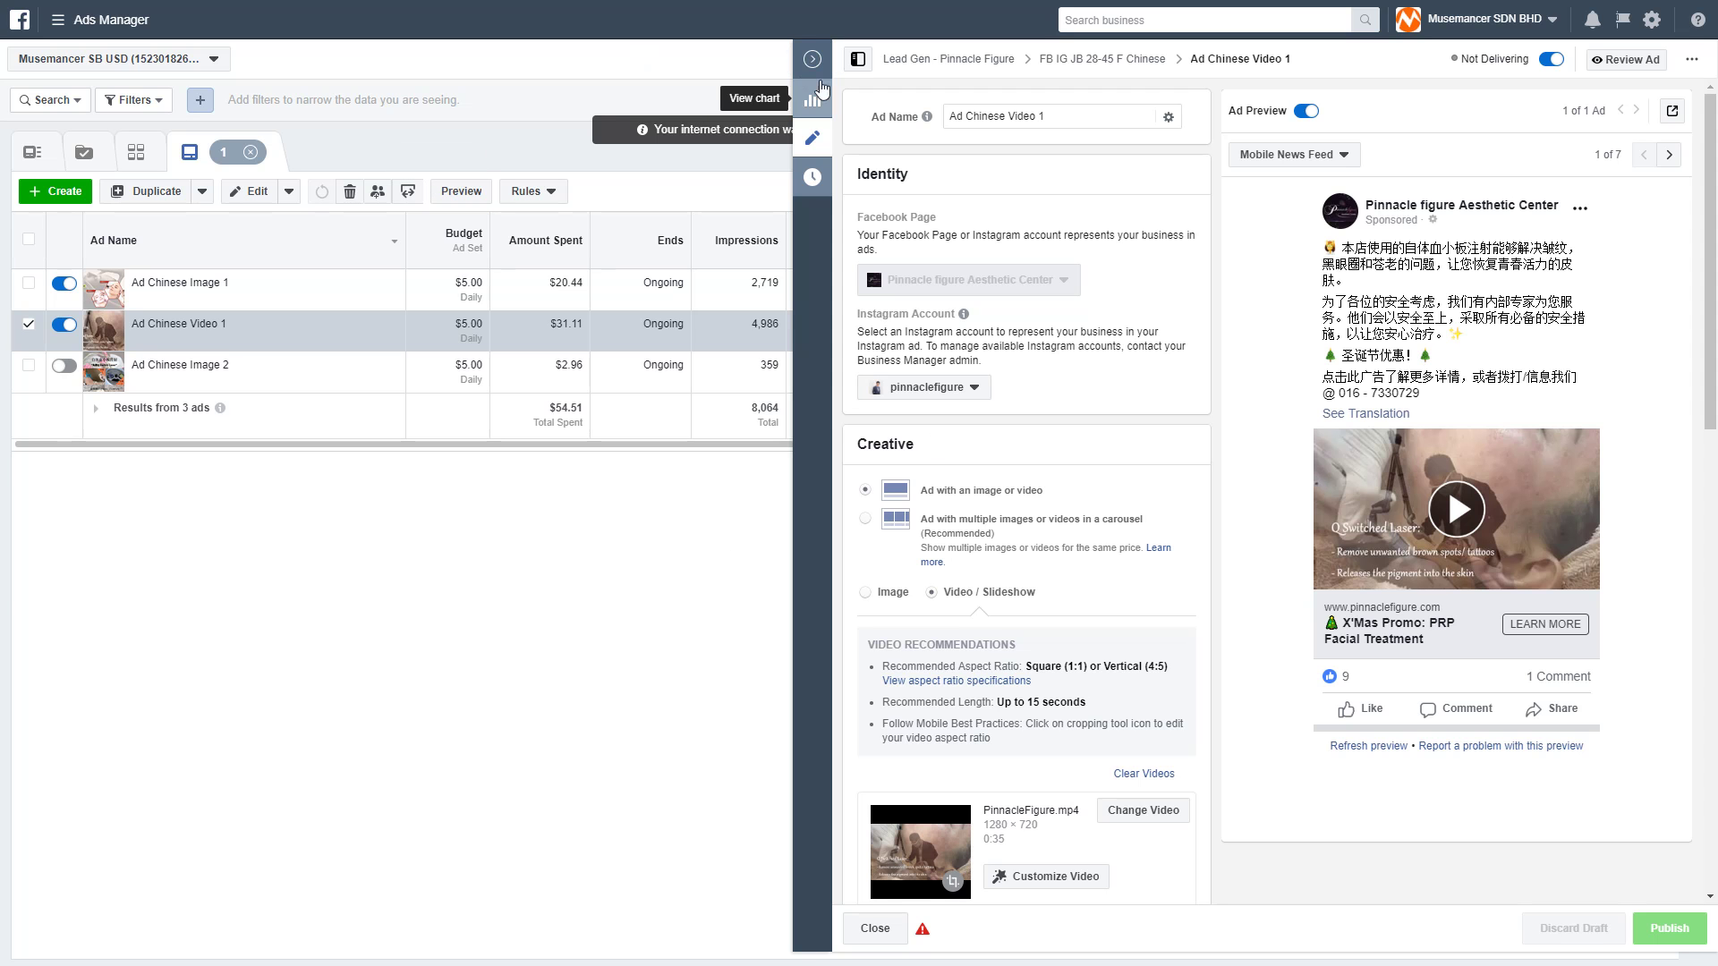
Close the editor of Ad Chinese Video 1 and clear the ad selection in the list.
click(857, 59)
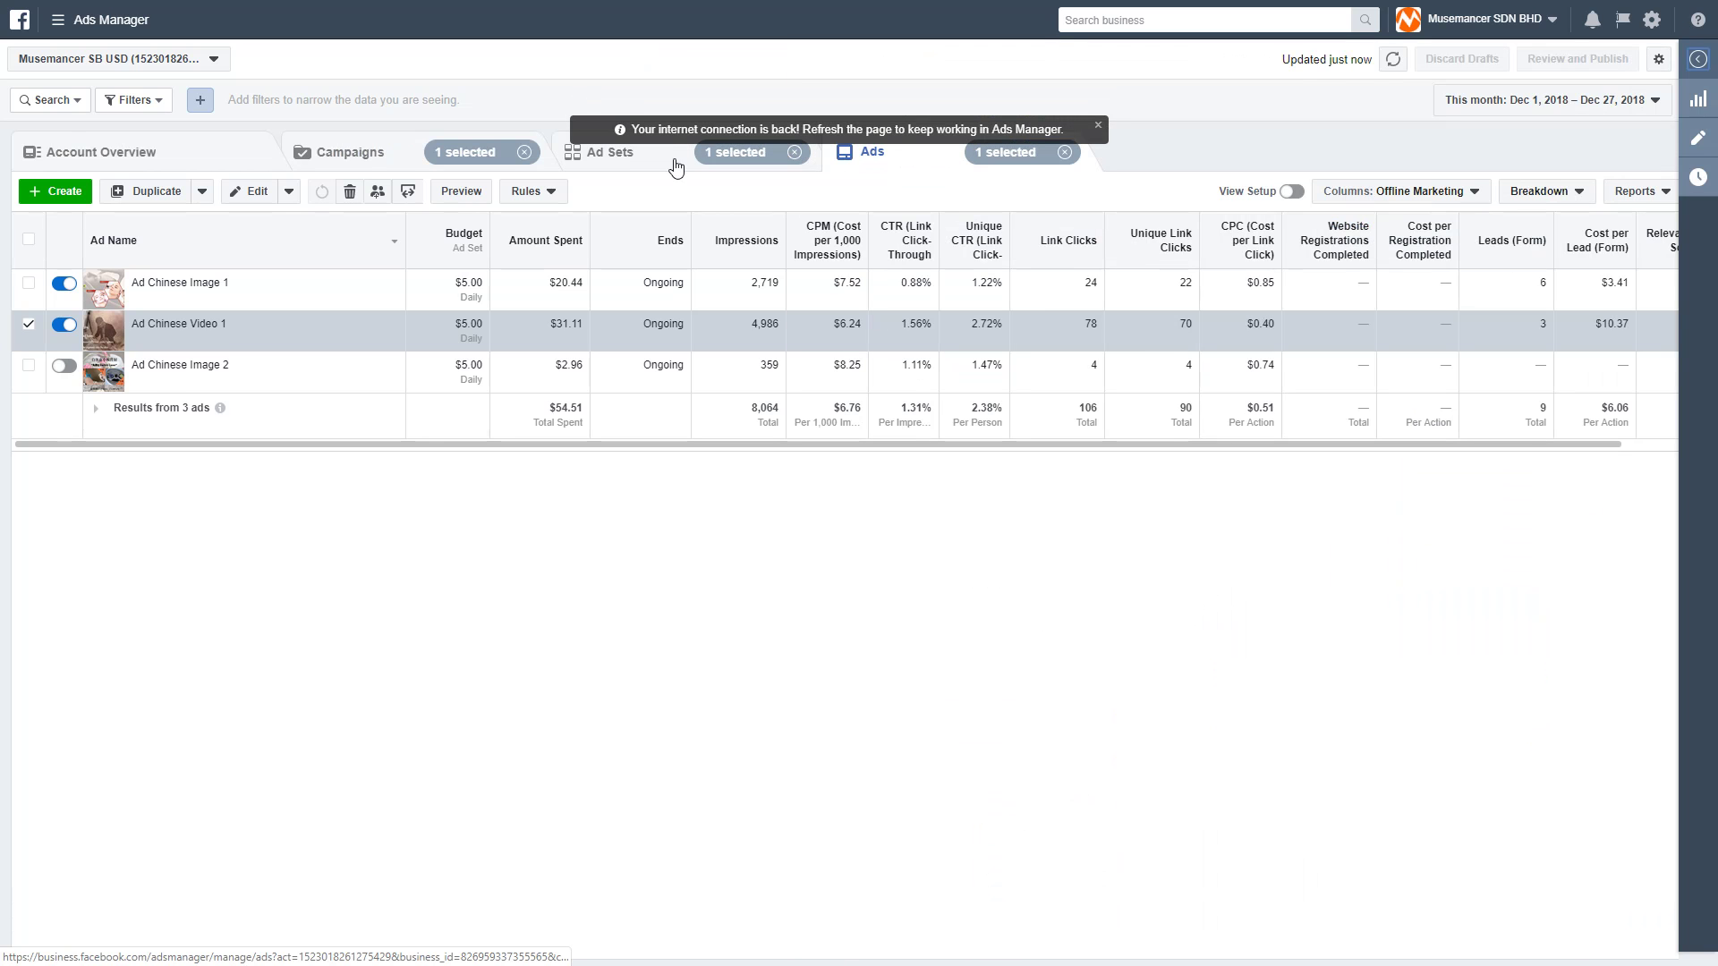
click(29, 239)
click(28, 239)
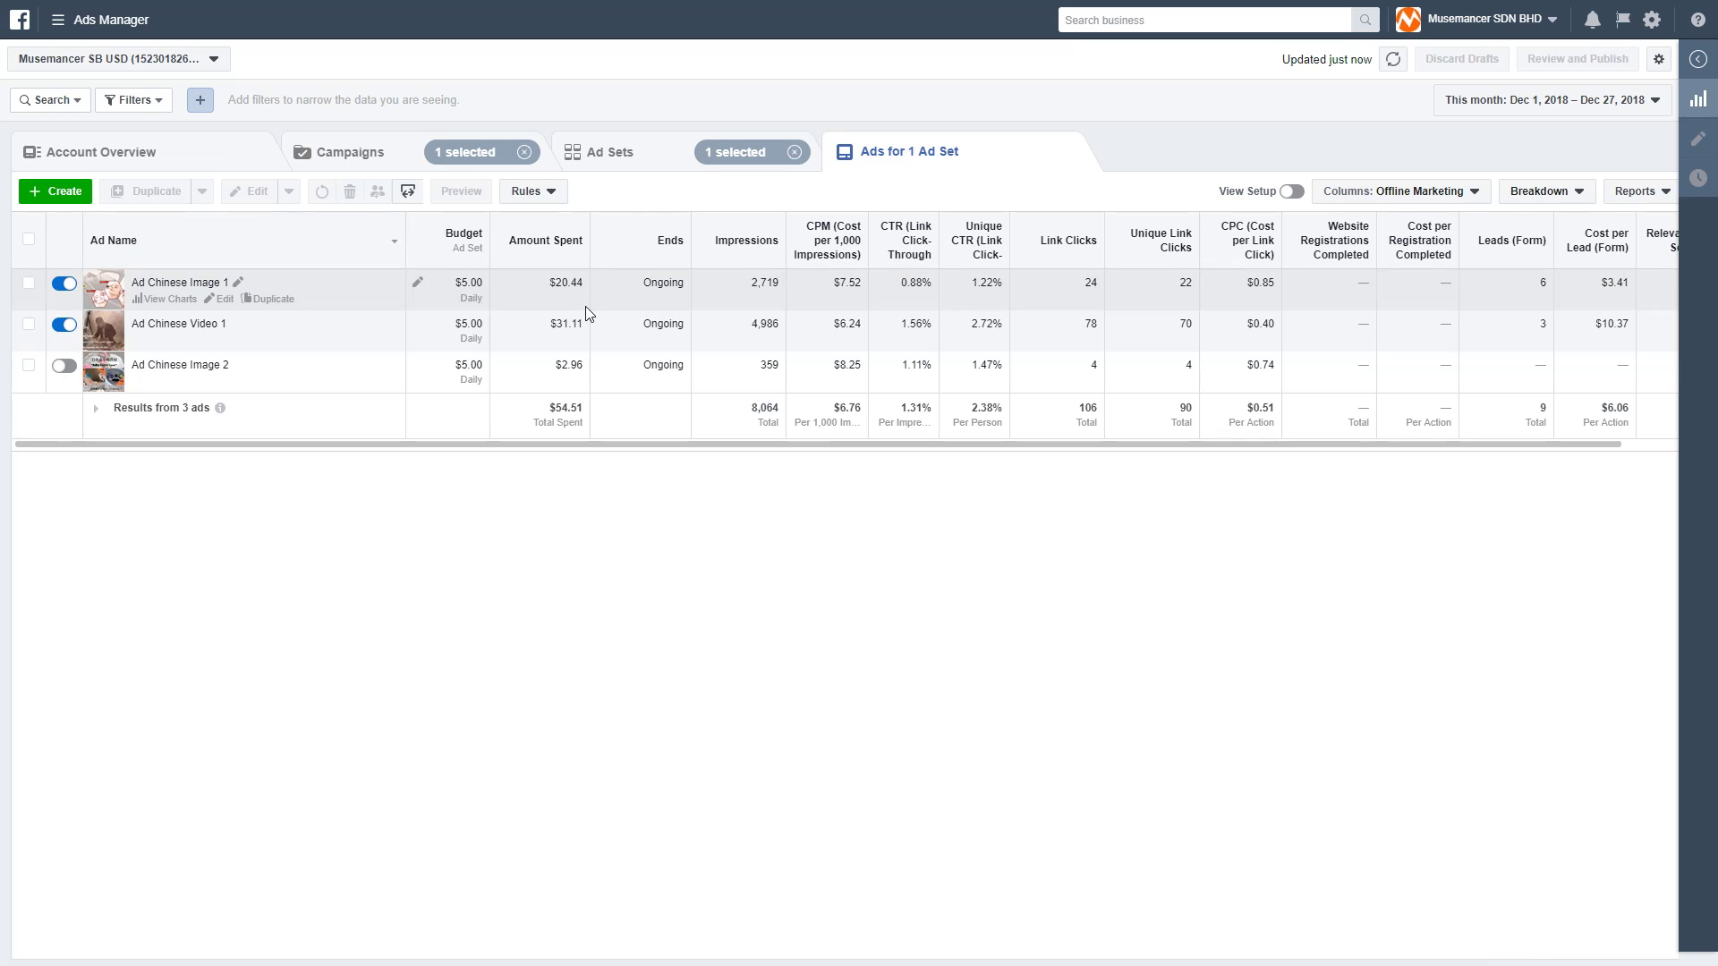
View the preview of Ad Chinese Video 1 in its editor, and review its cost per lead and relevance score in the ads table.
click(29, 324)
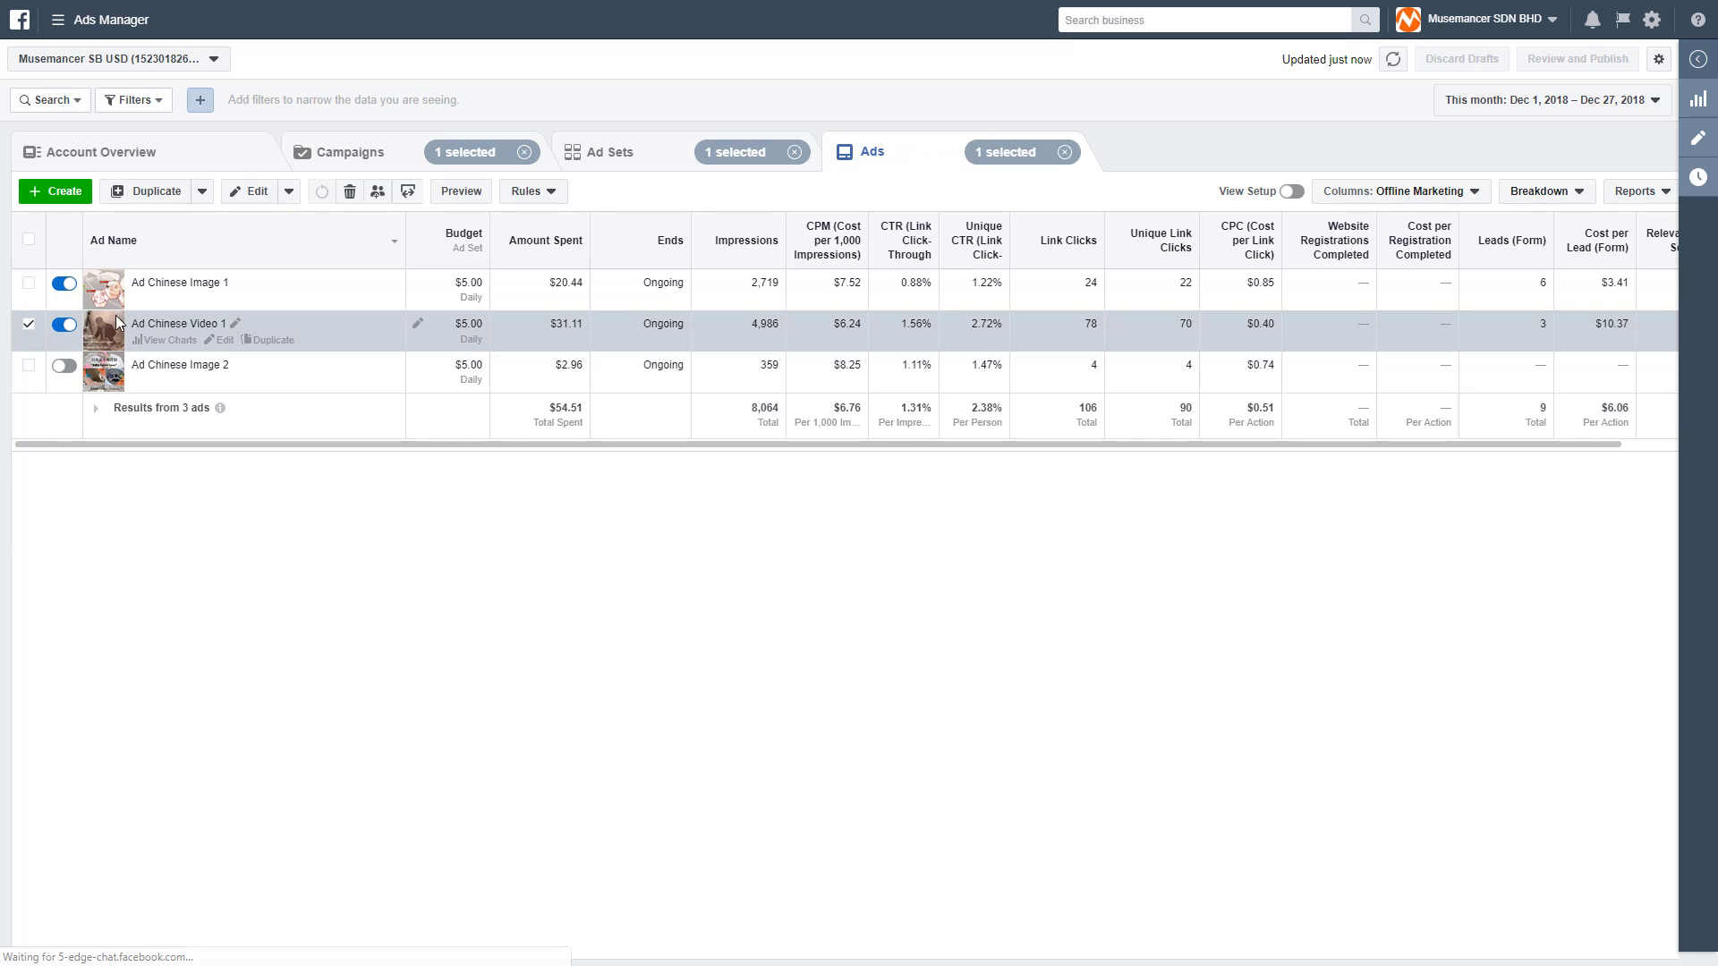
click(220, 340)
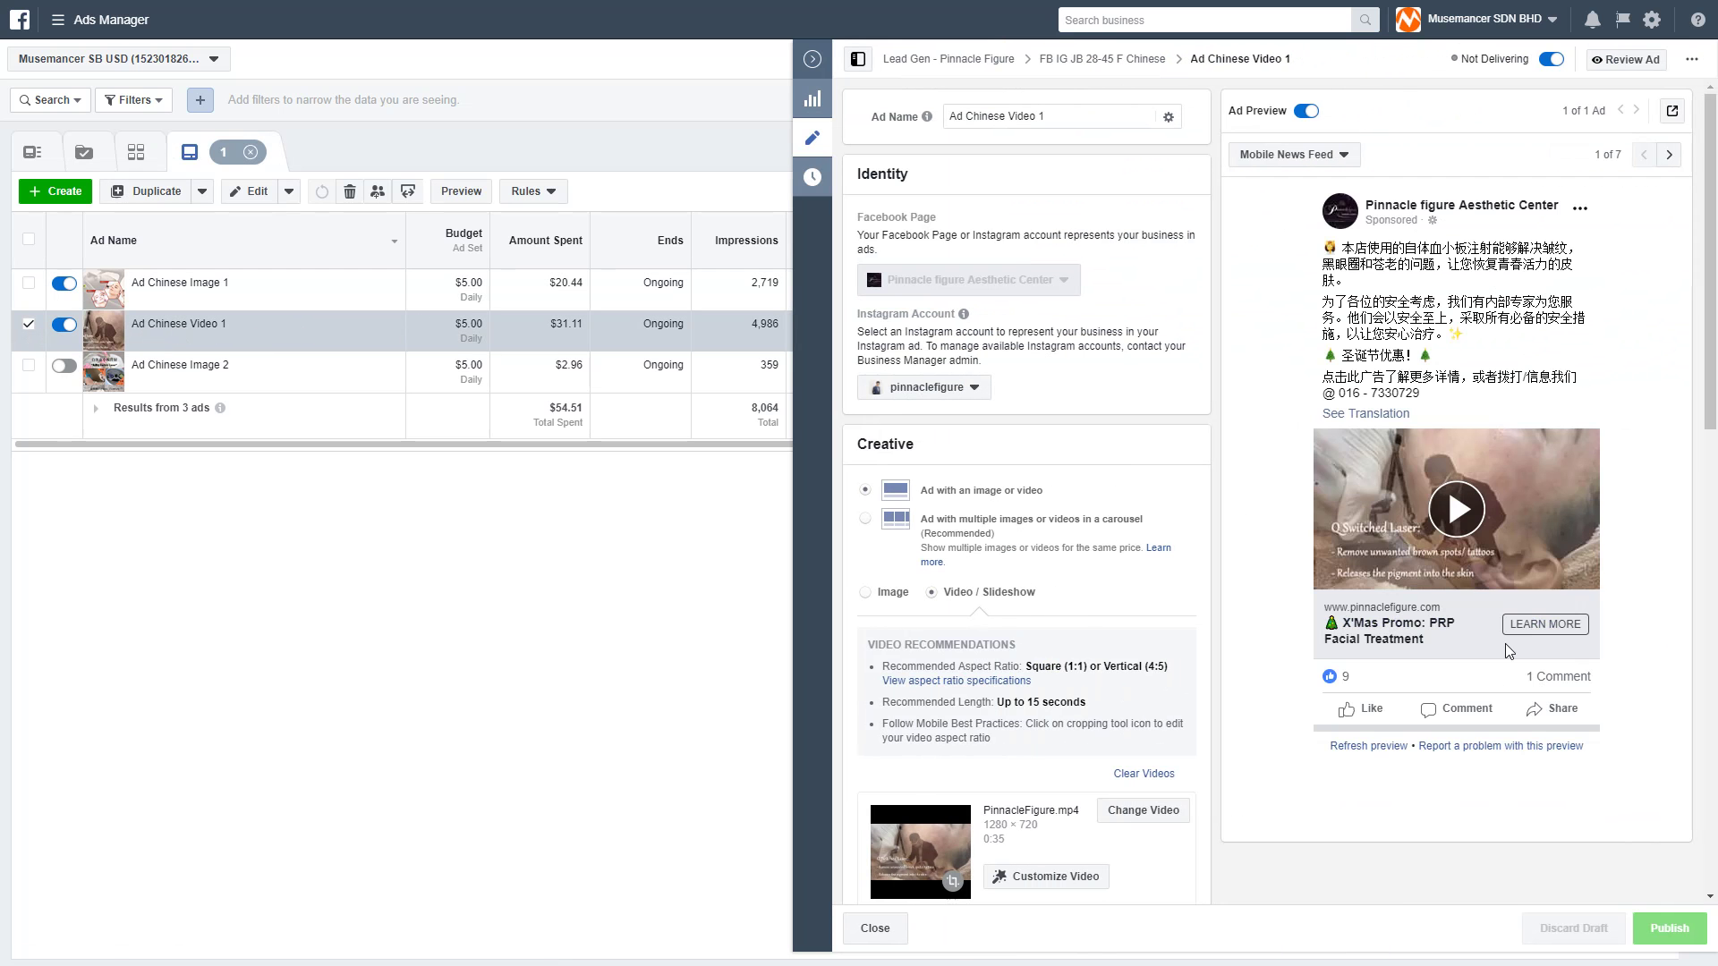
click(811, 62)
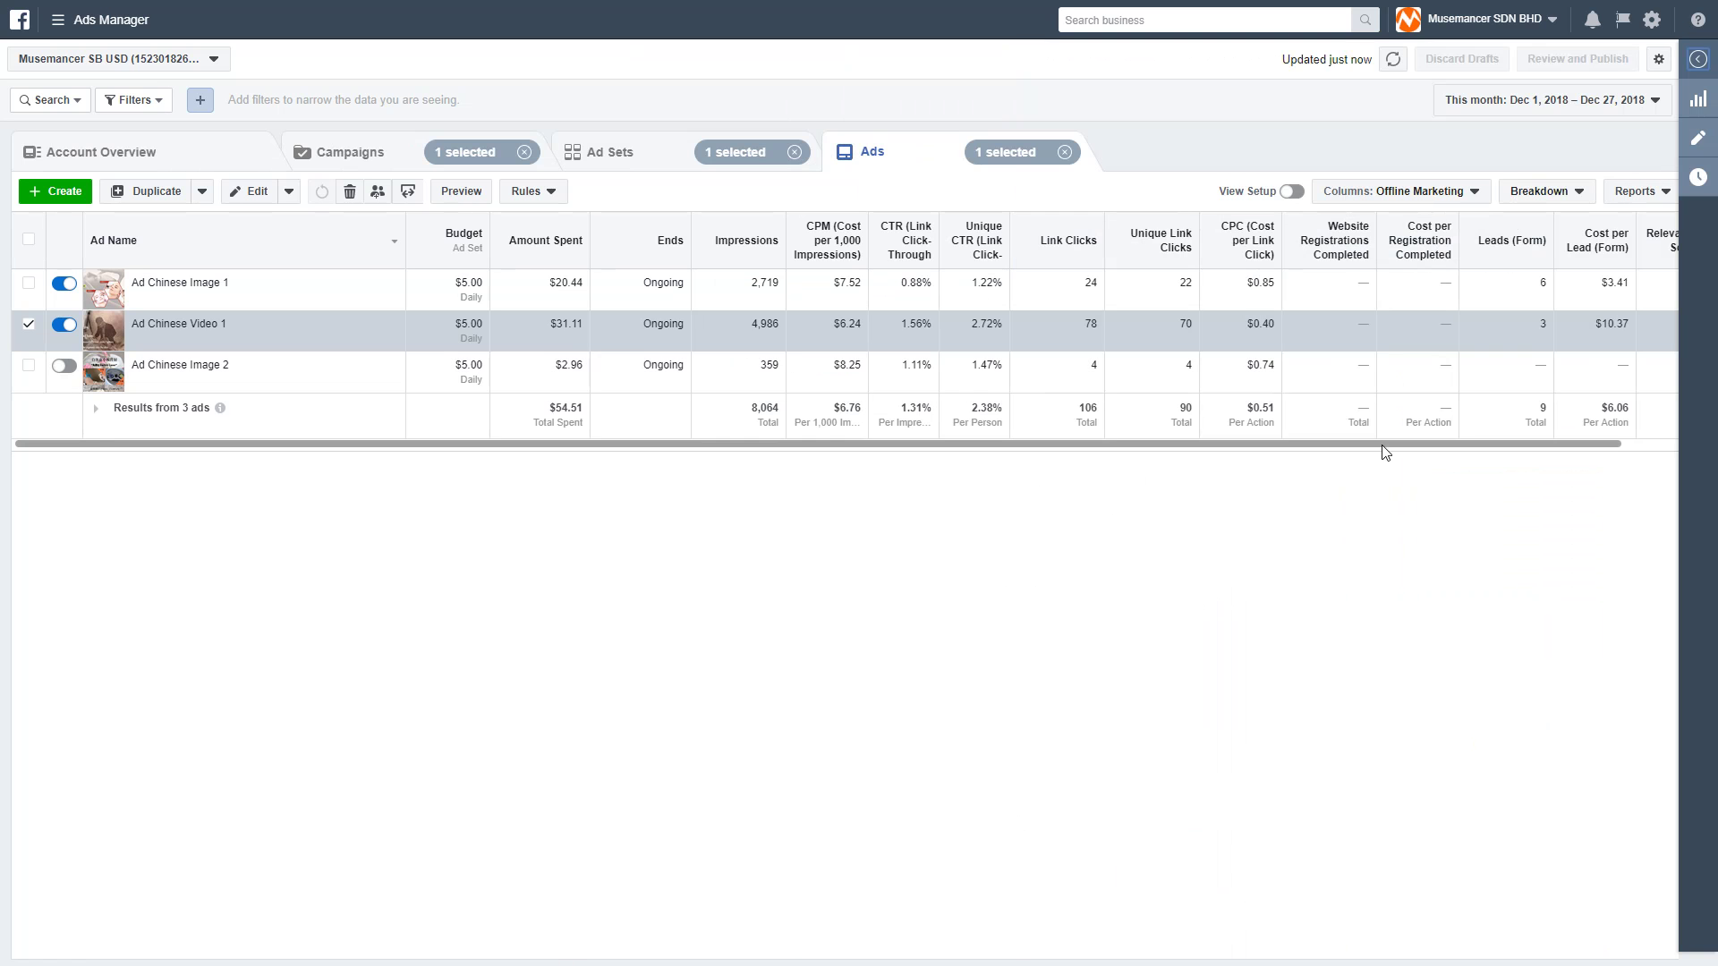
click(1628, 442)
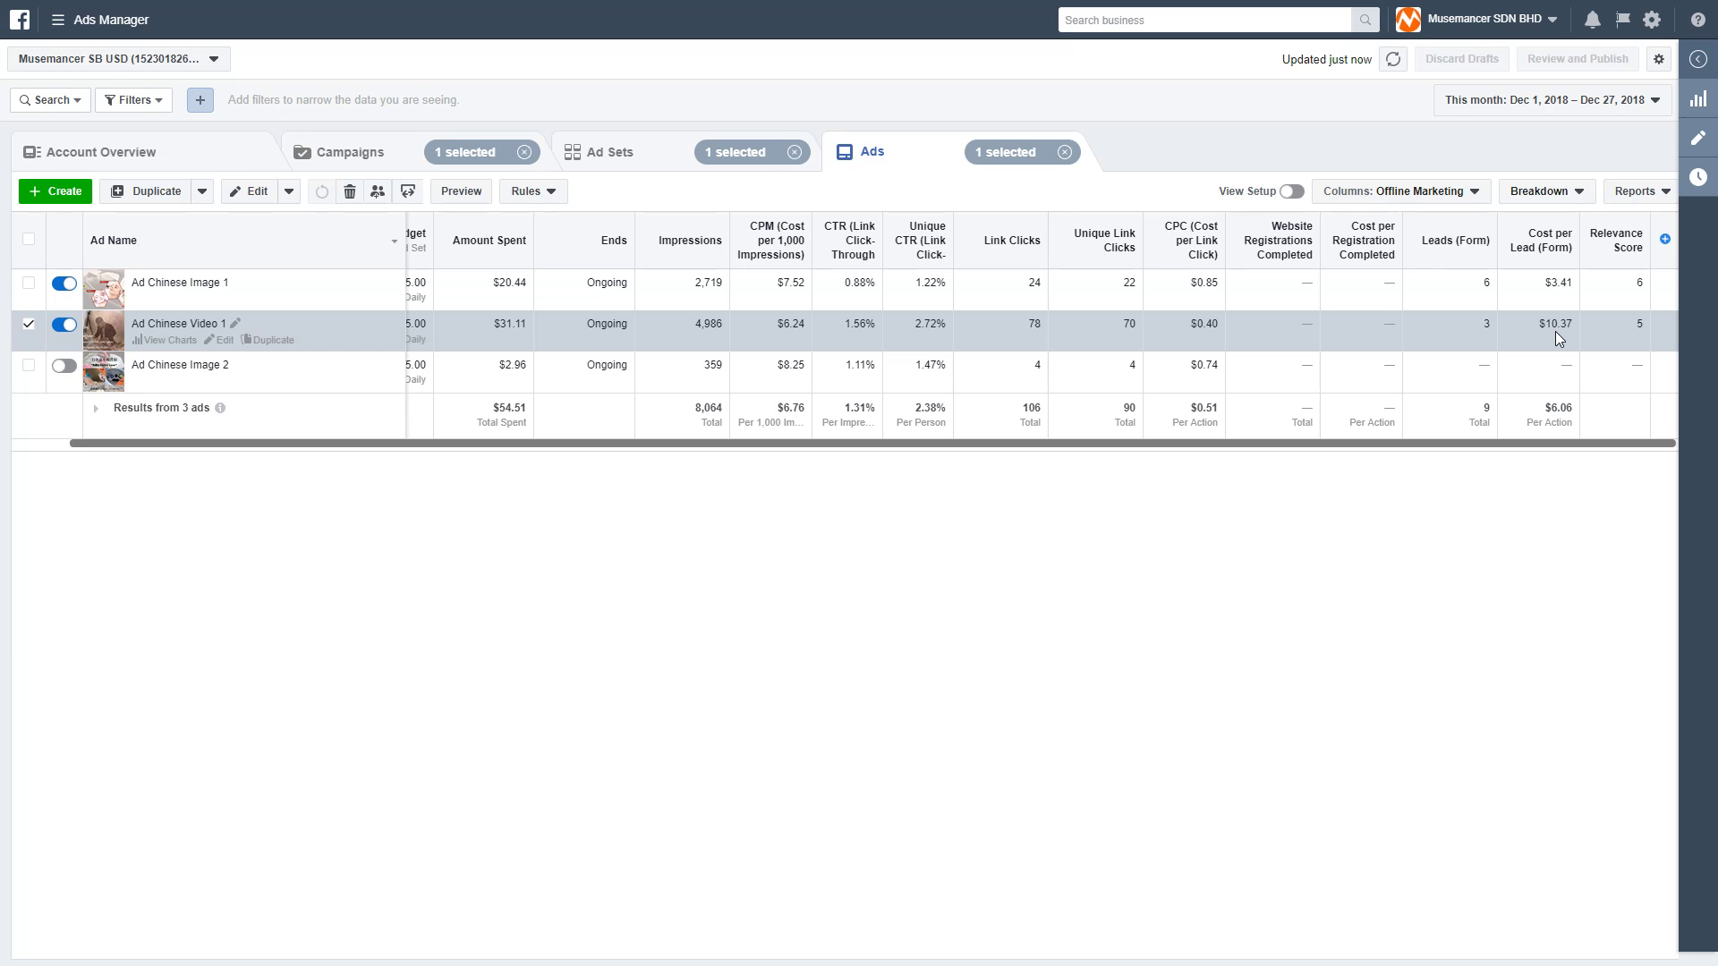
scroll(1431, 447, left, 2)
View the previews of Ad Chinese Image 2 and Ad Chinese Image 1, and compare the ads' cost per lead in the table.
click(269, 376)
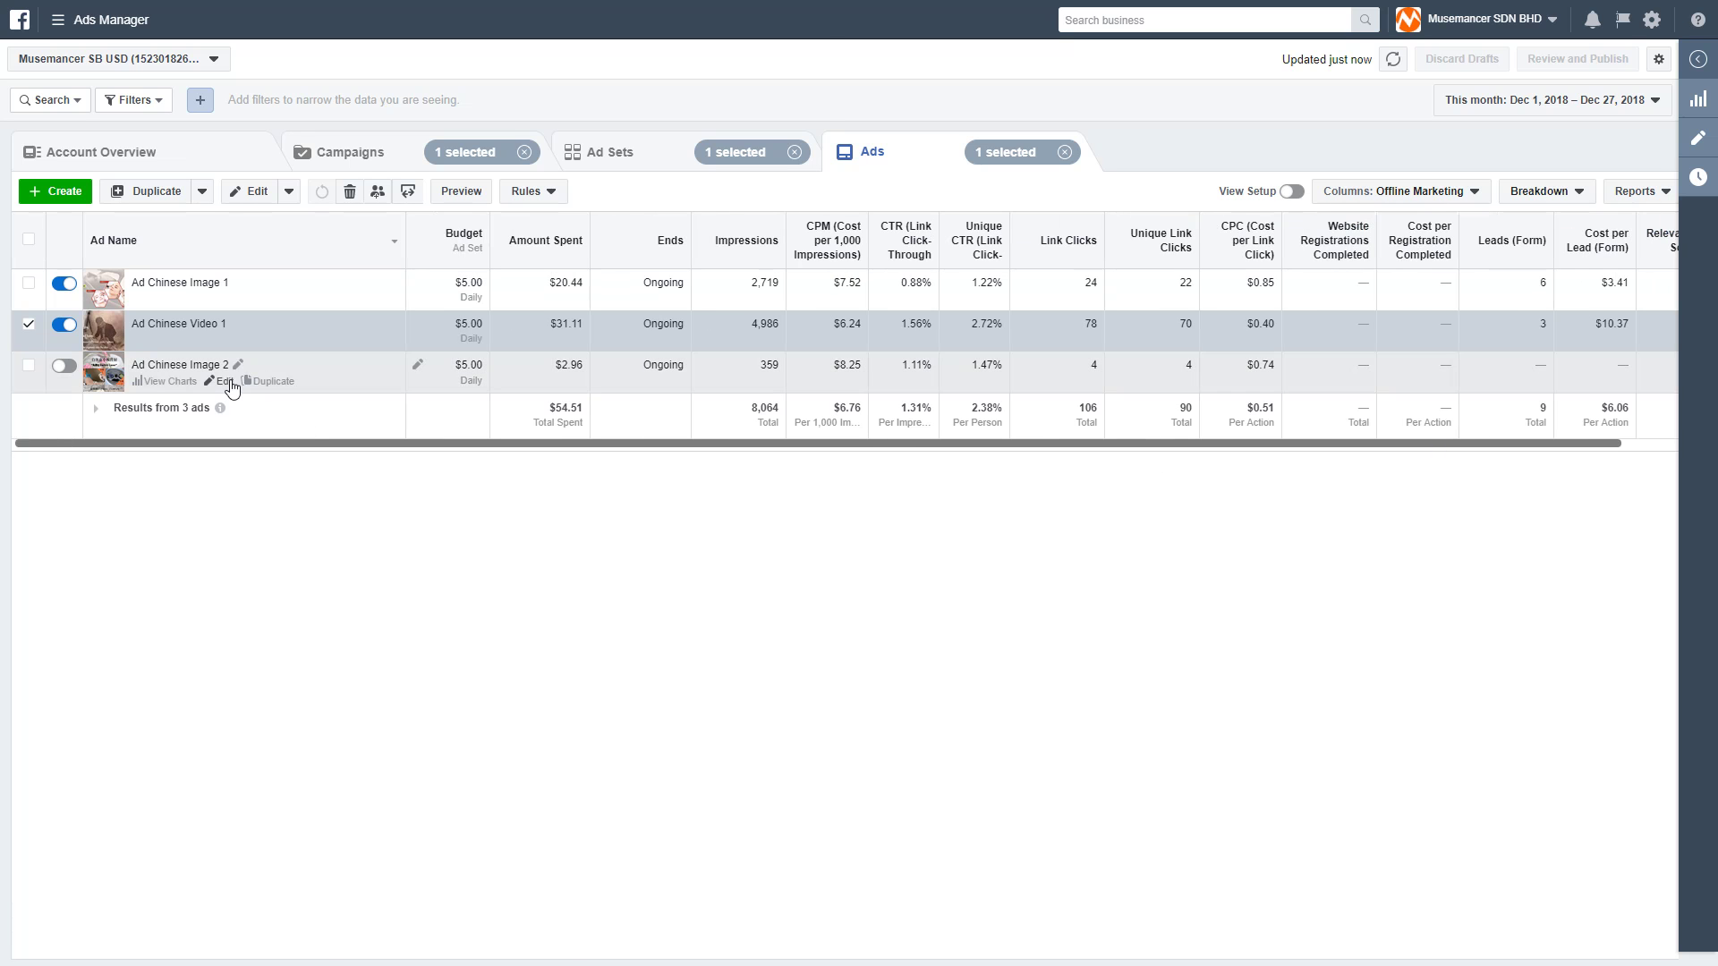
click(230, 382)
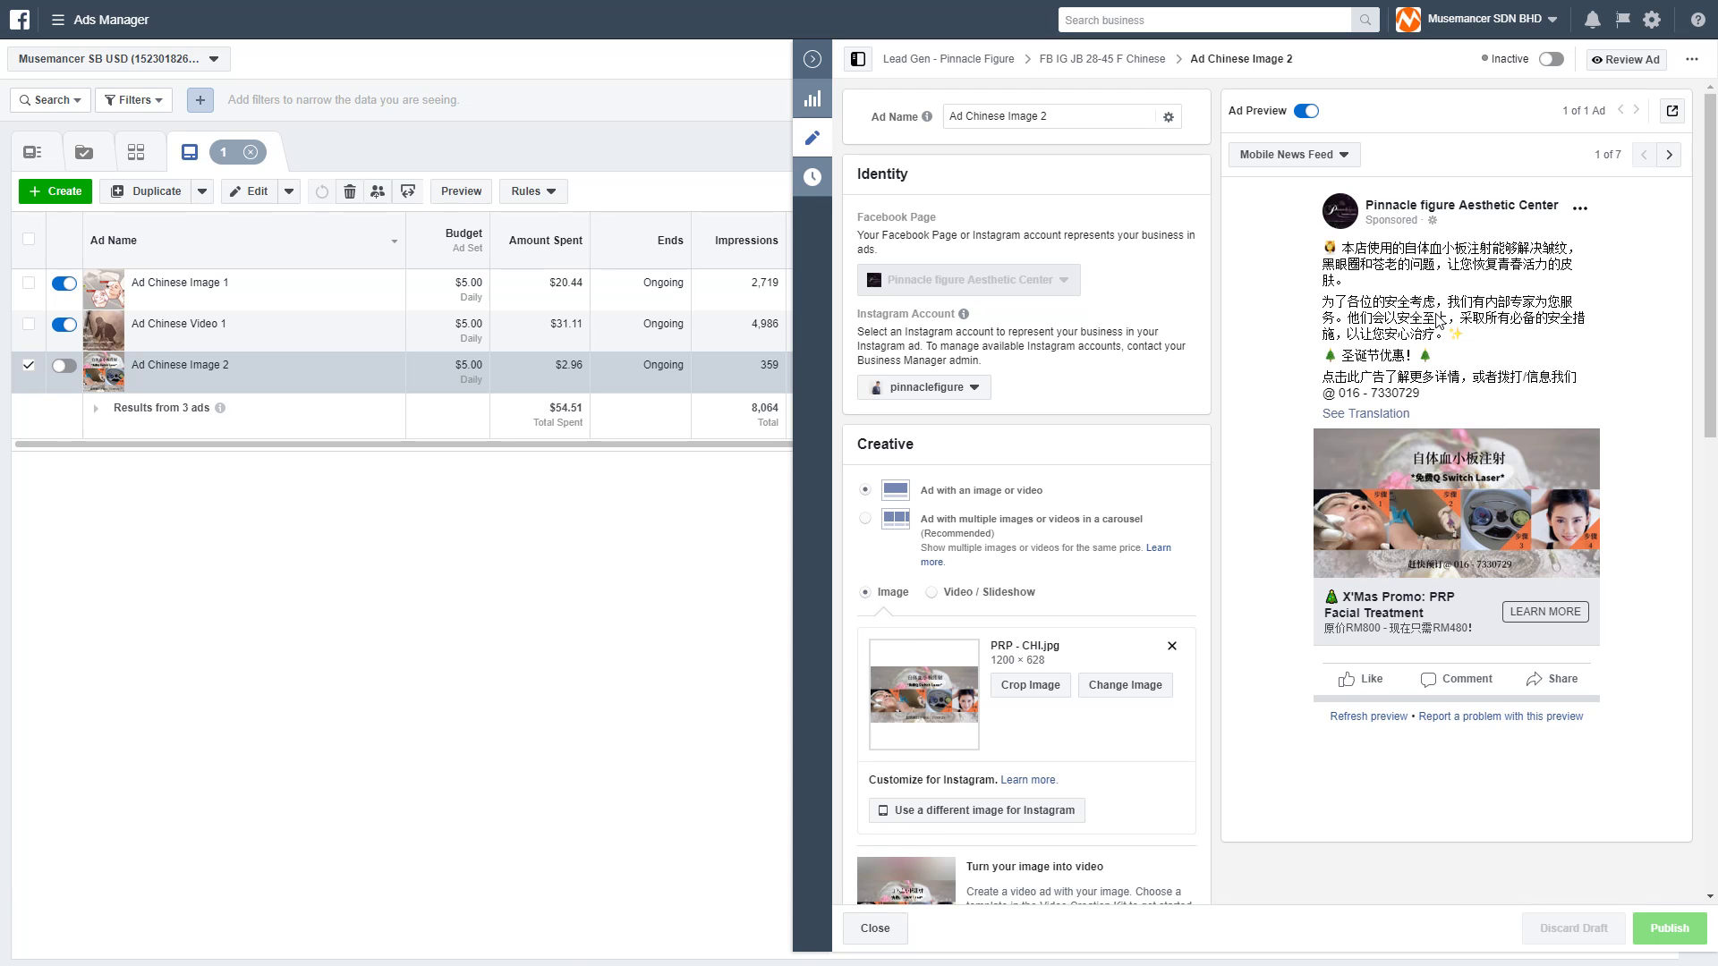
click(223, 301)
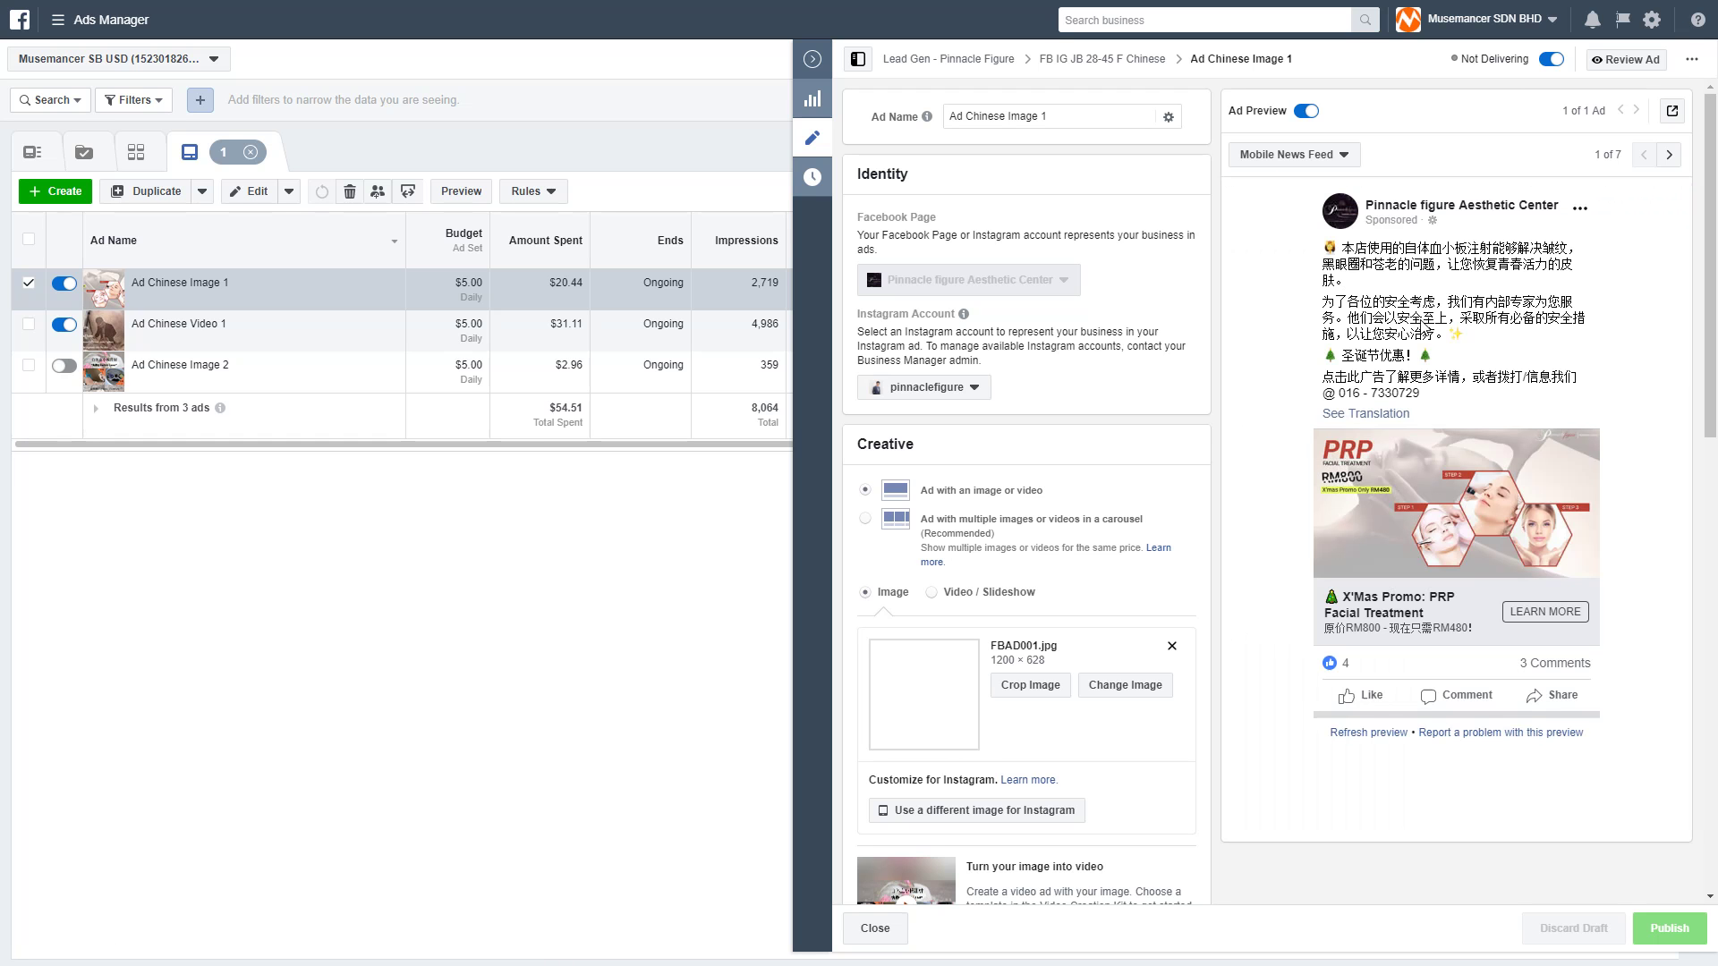
click(814, 61)
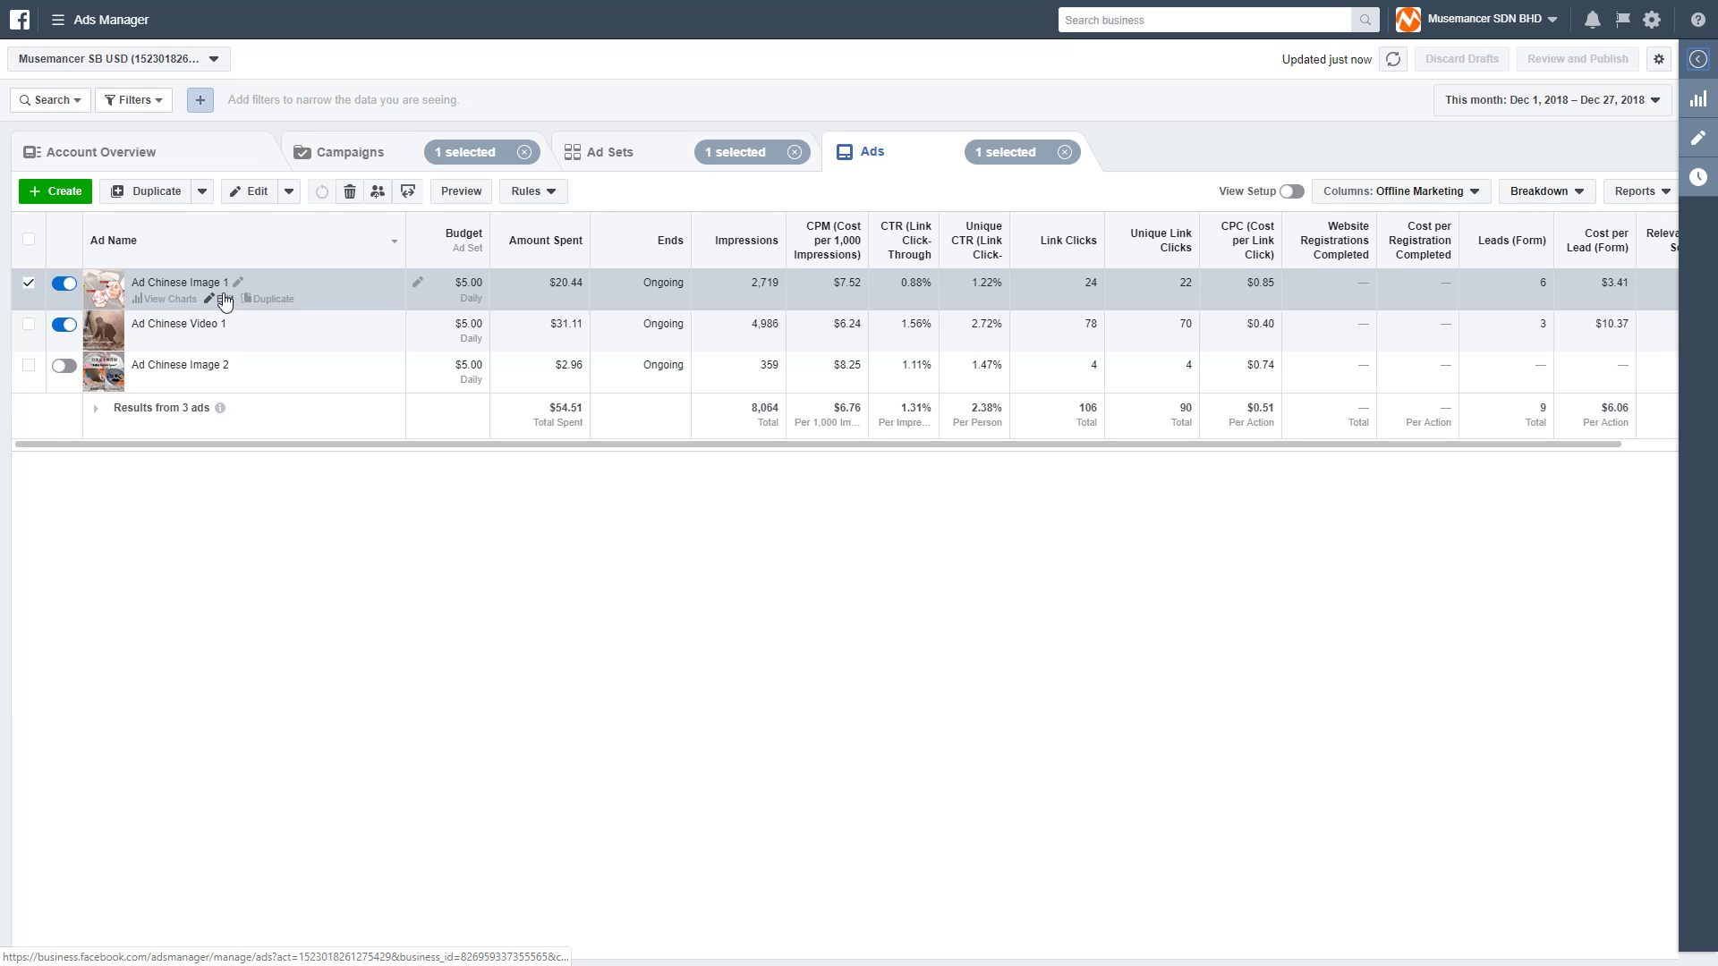
scroll(932, 465, right, 2)
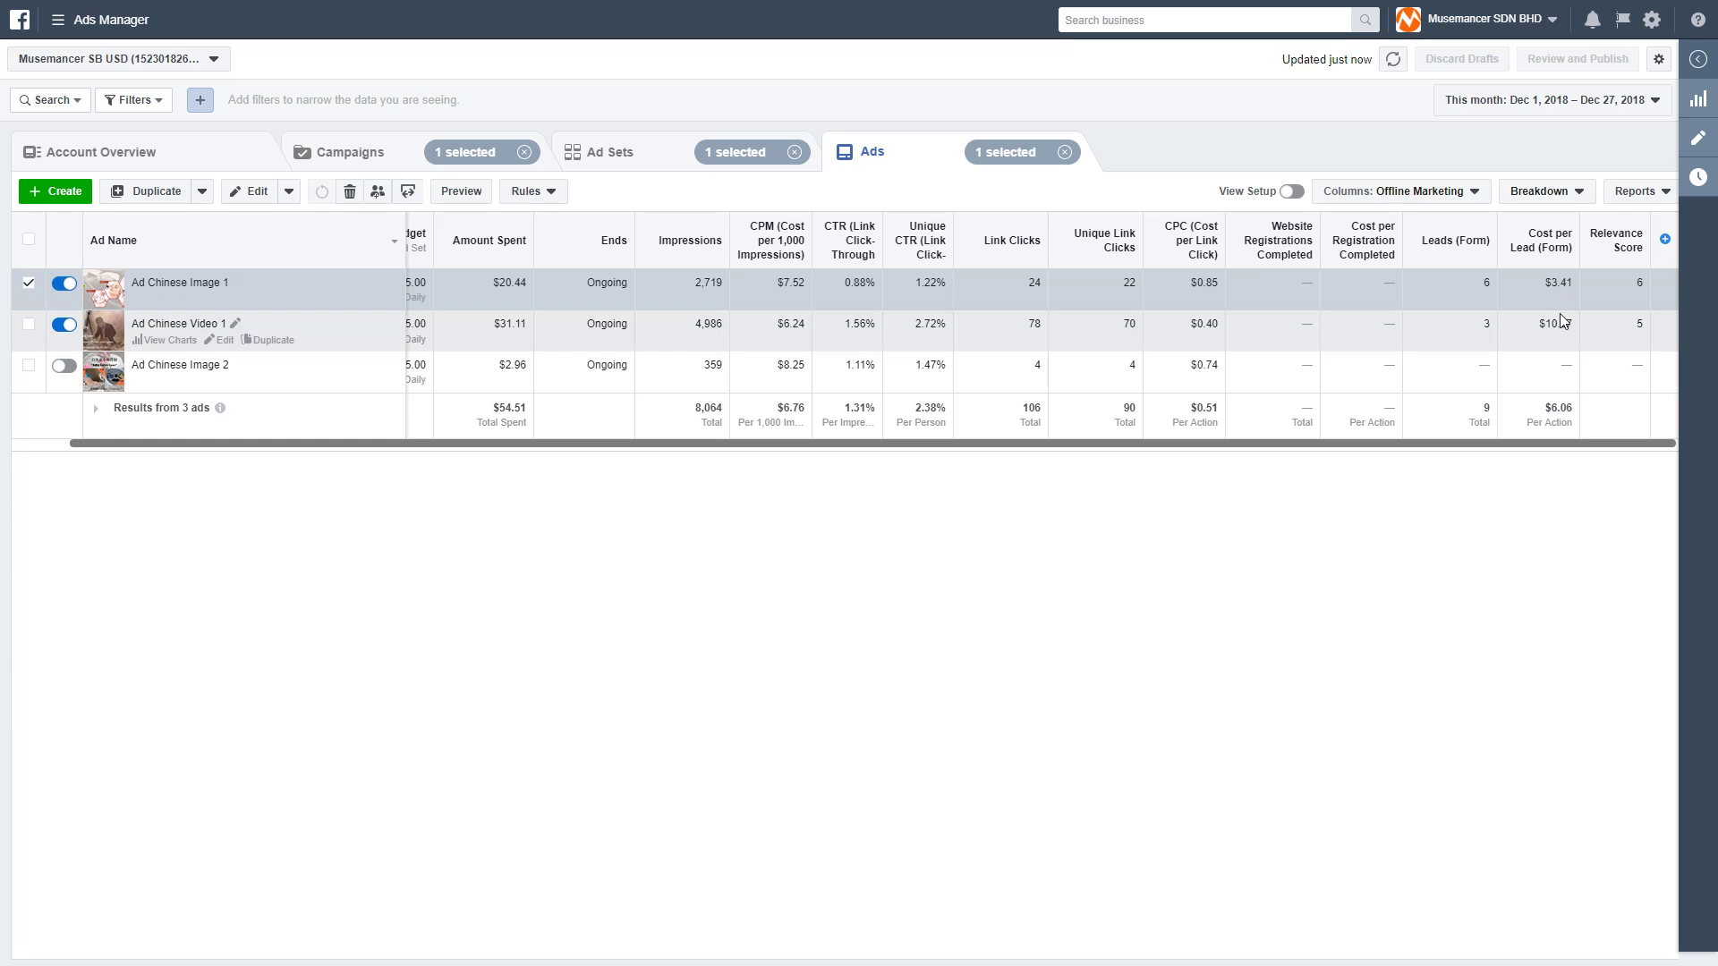
drag(1505, 447, 1330, 464)
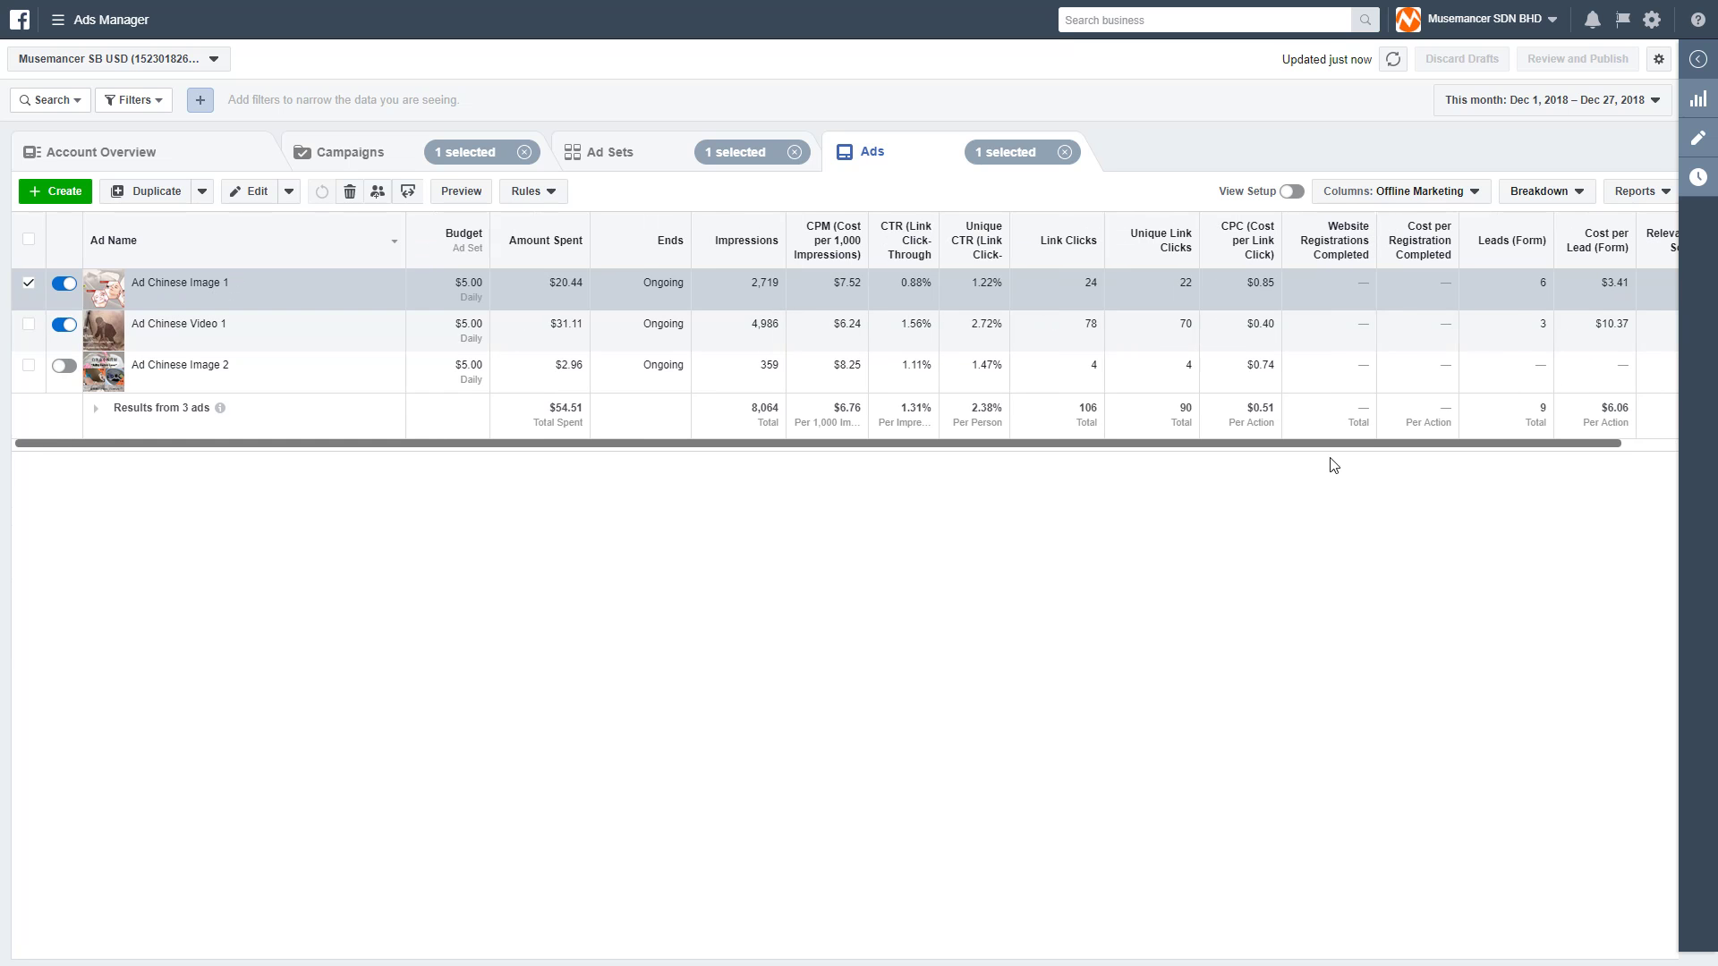
Select only Ad Chinese Image 2, view its preview in the editor, and return to the full ads table.
click(34, 286)
click(29, 365)
click(223, 381)
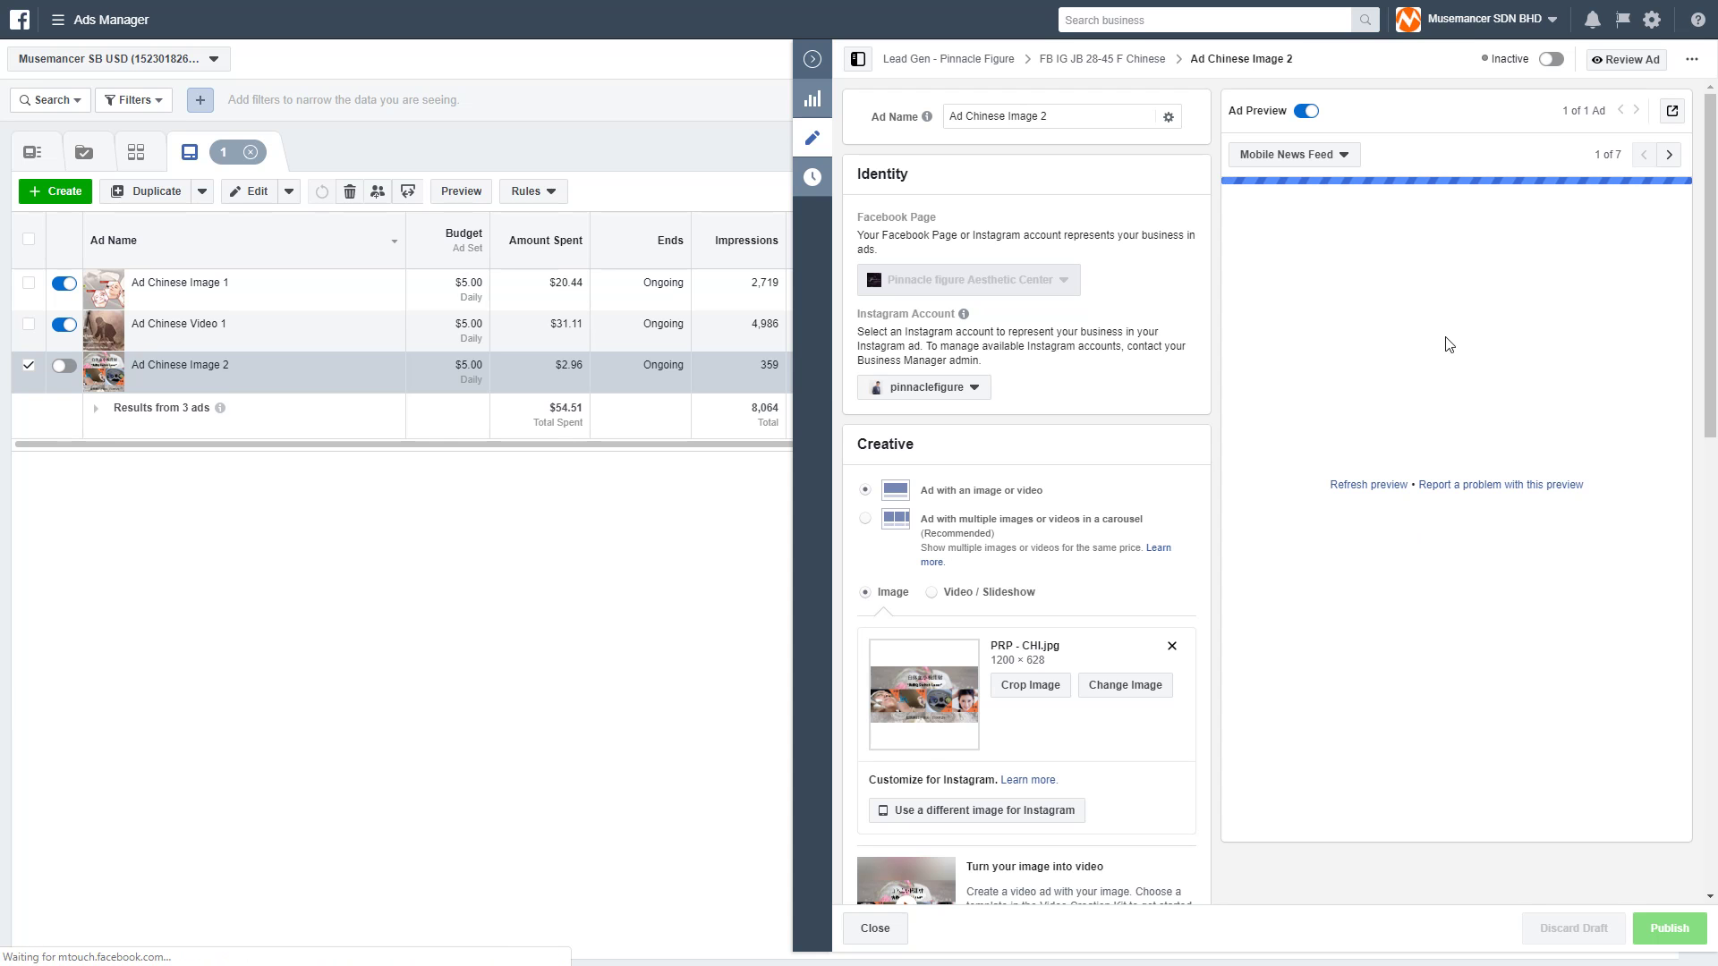
click(815, 62)
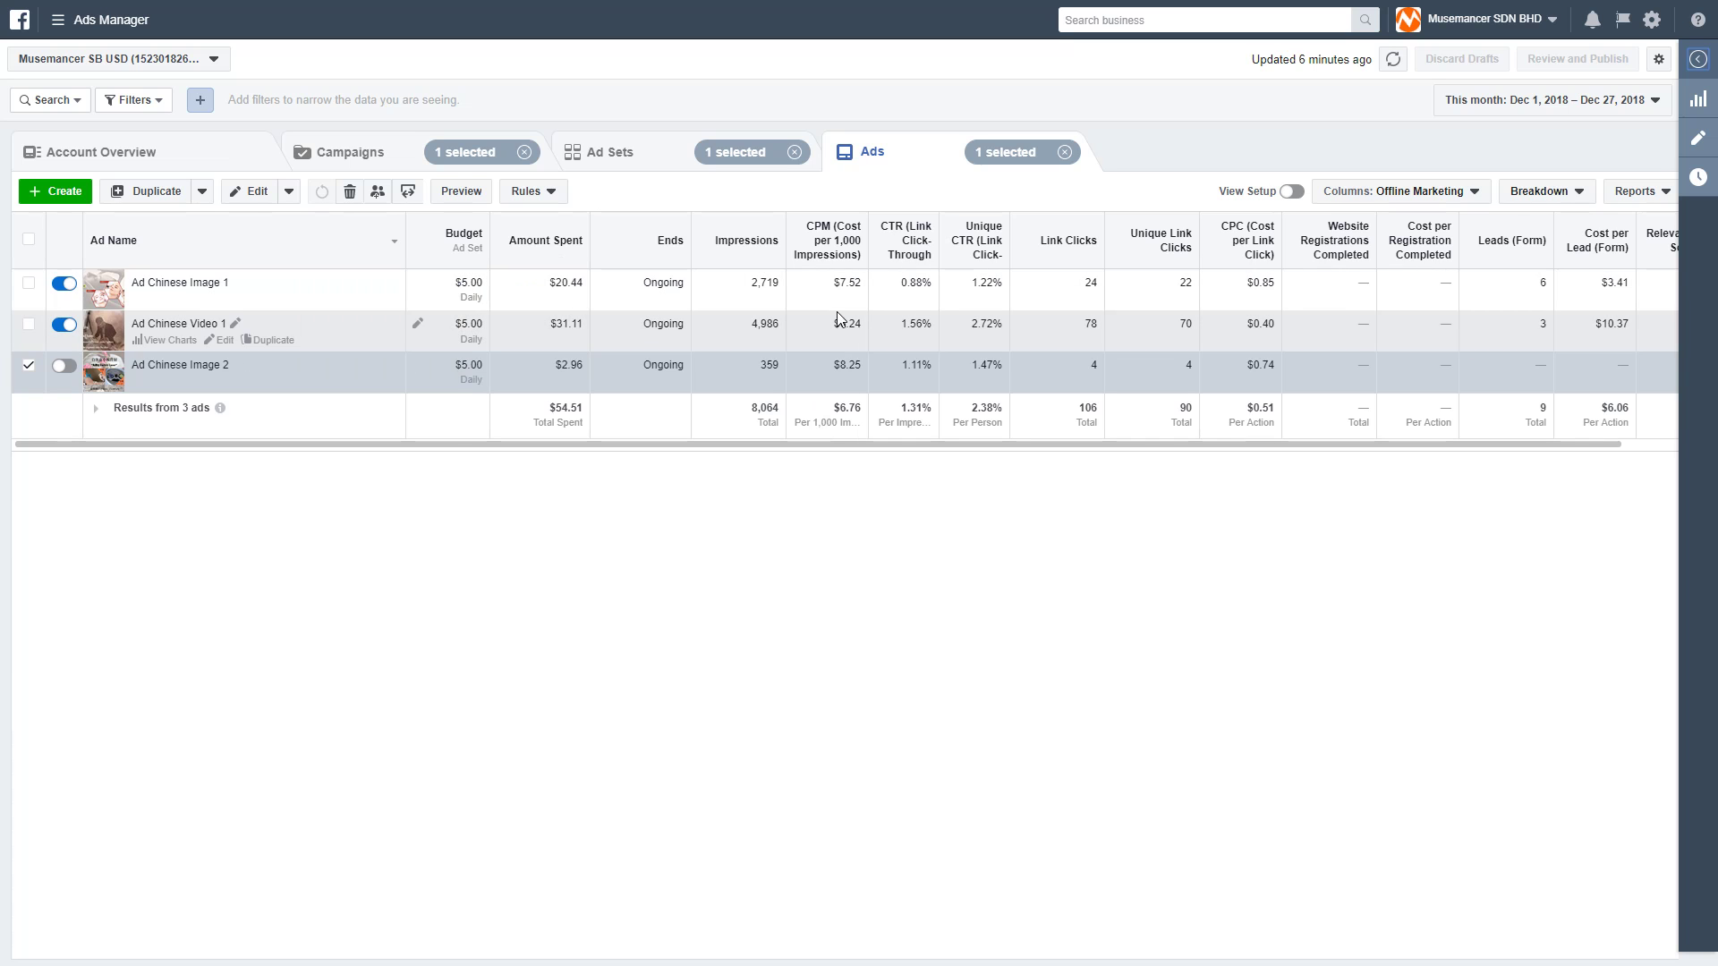
Compare the three Chinese ads' metrics from CPM through relevance score, and deselect Ad Chinese Image 2.
drag(874, 445, 922, 479)
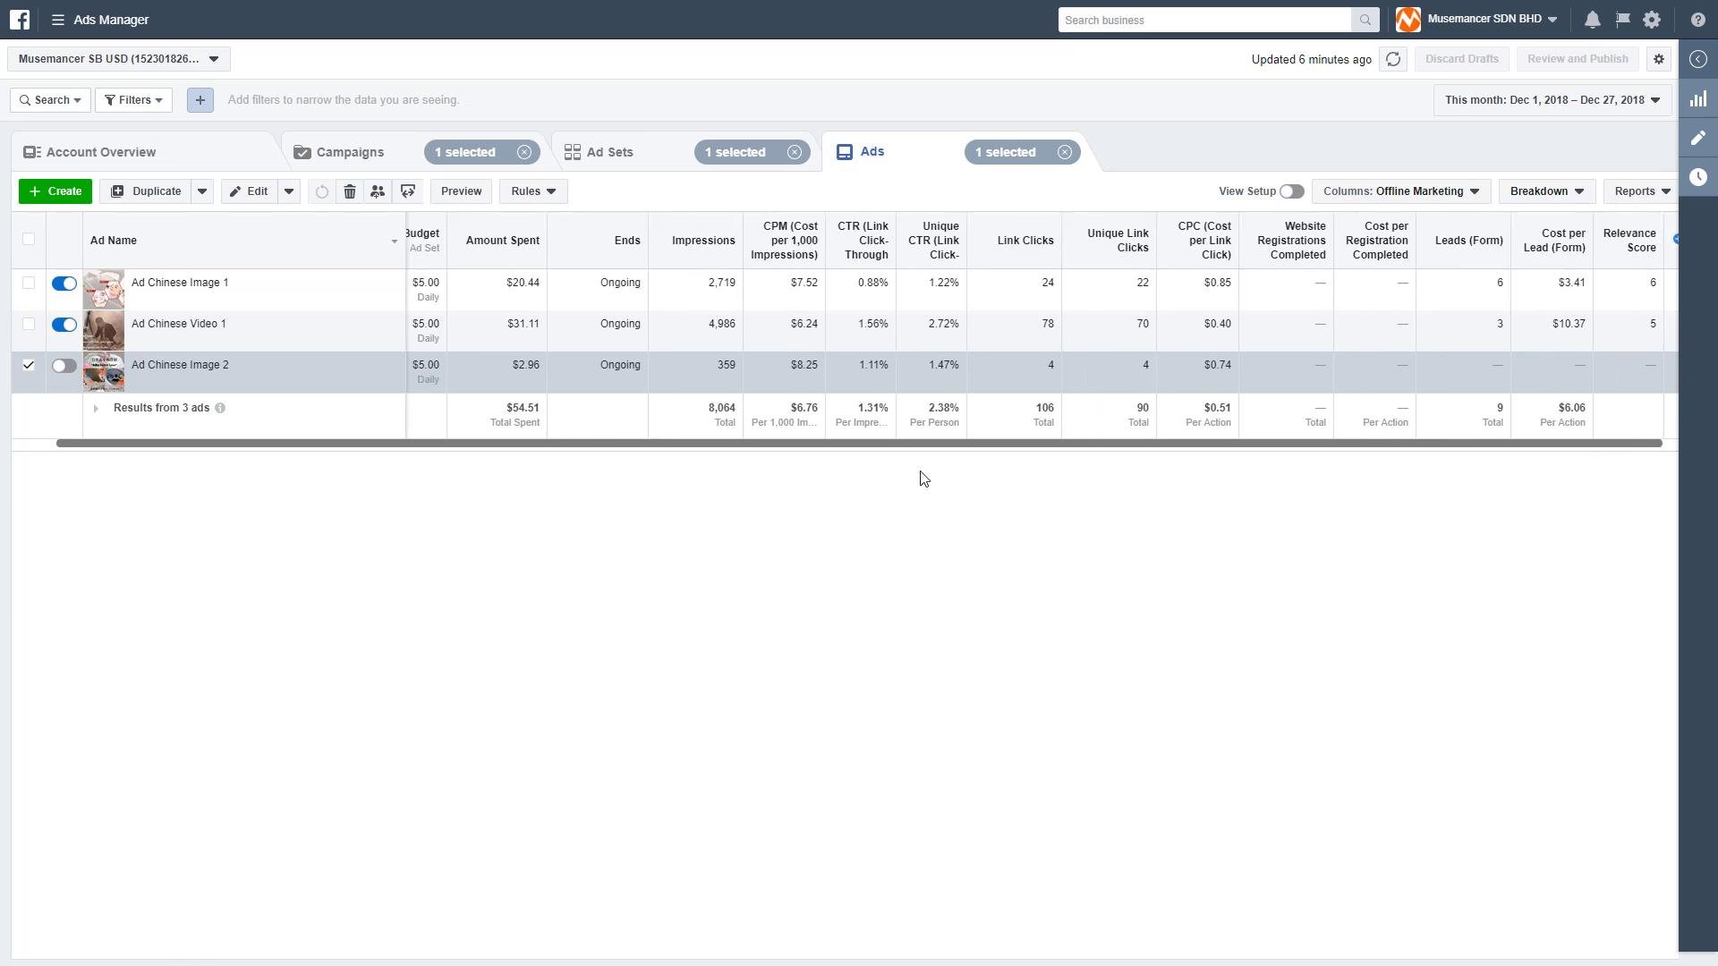
mouse_move(766, 240)
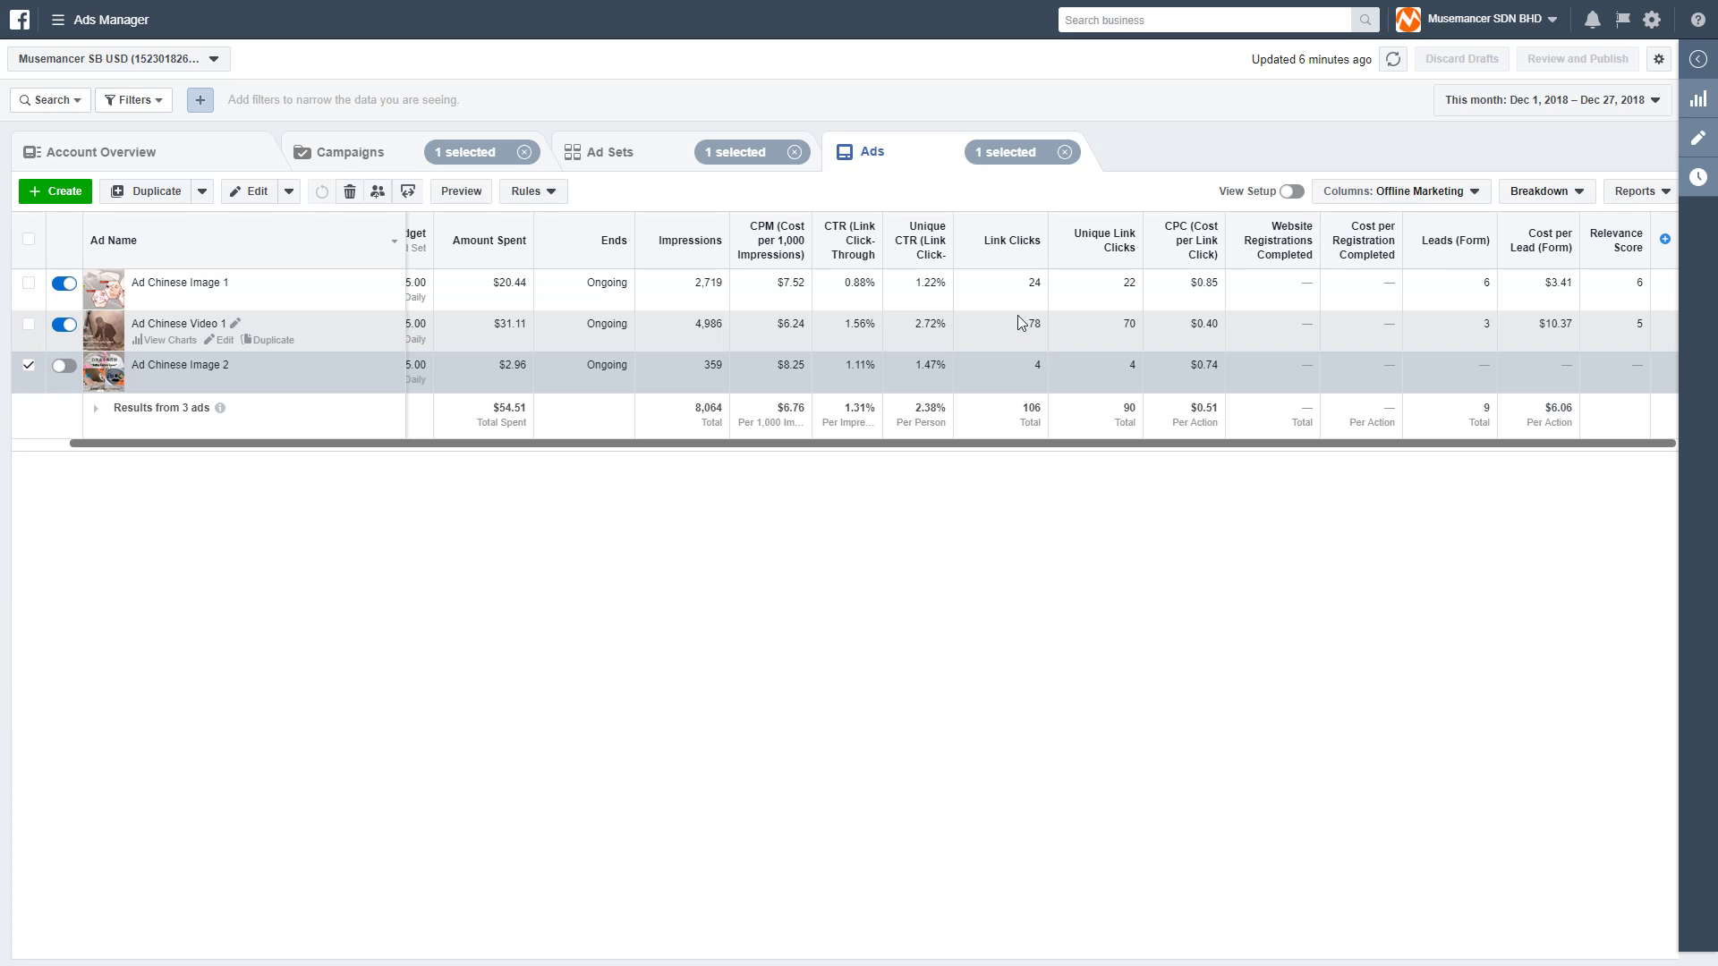
click(28, 365)
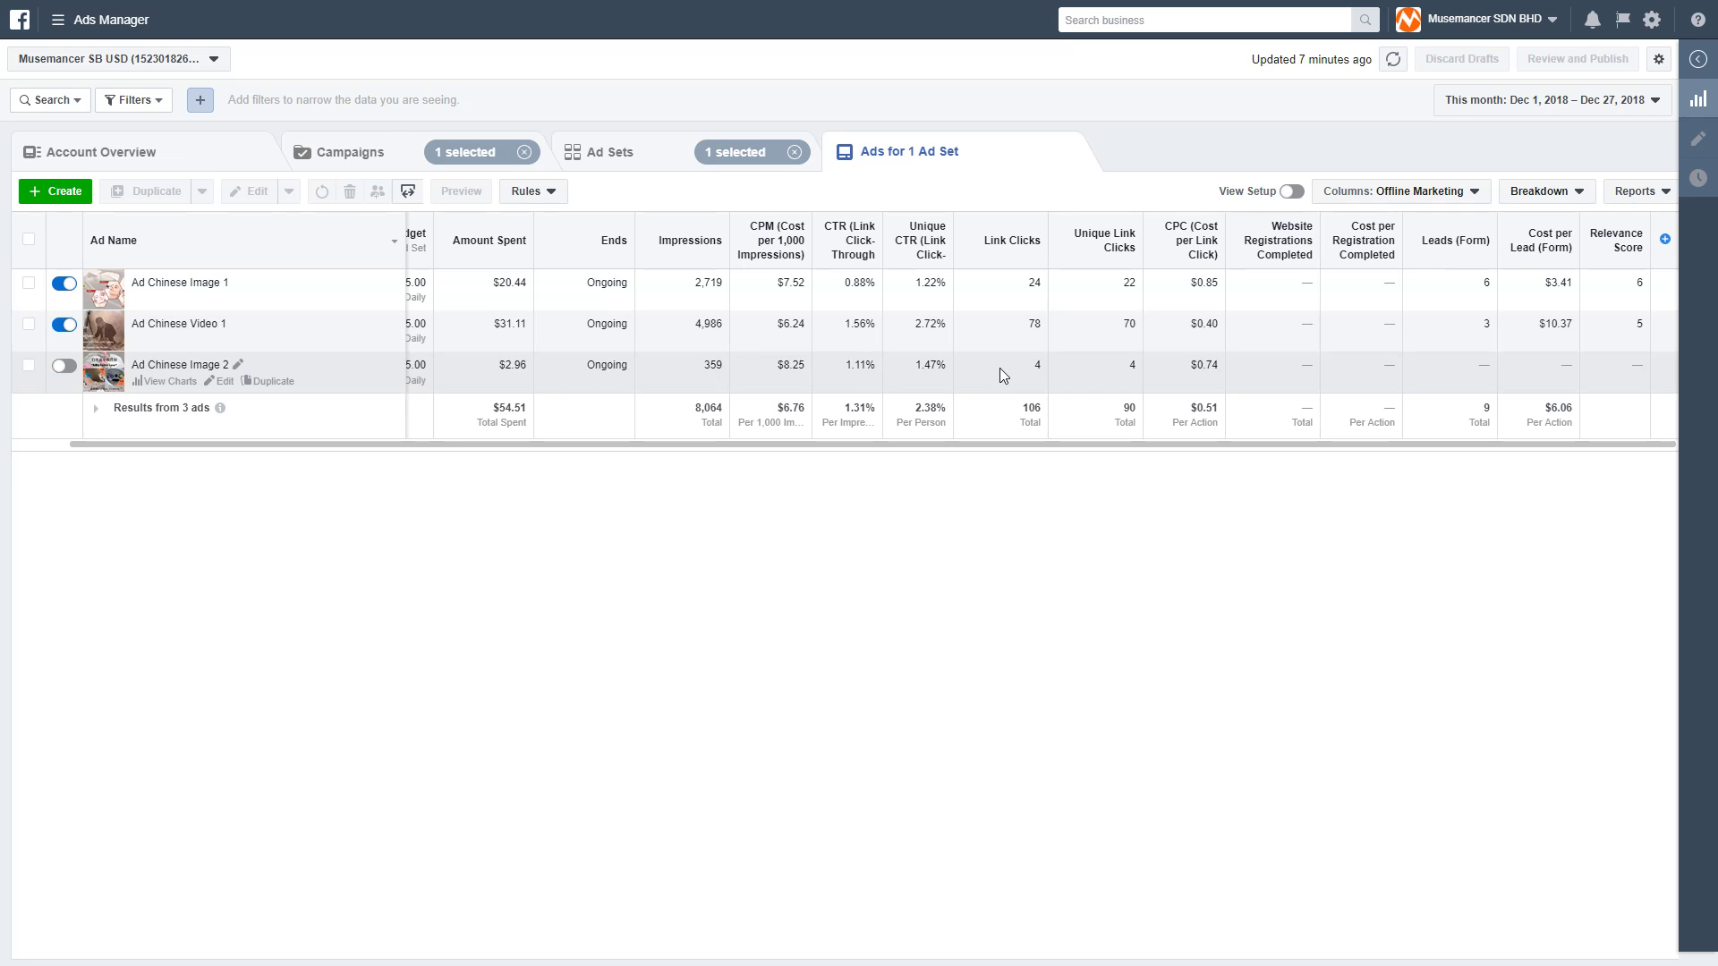
drag(1030, 447, 763, 470)
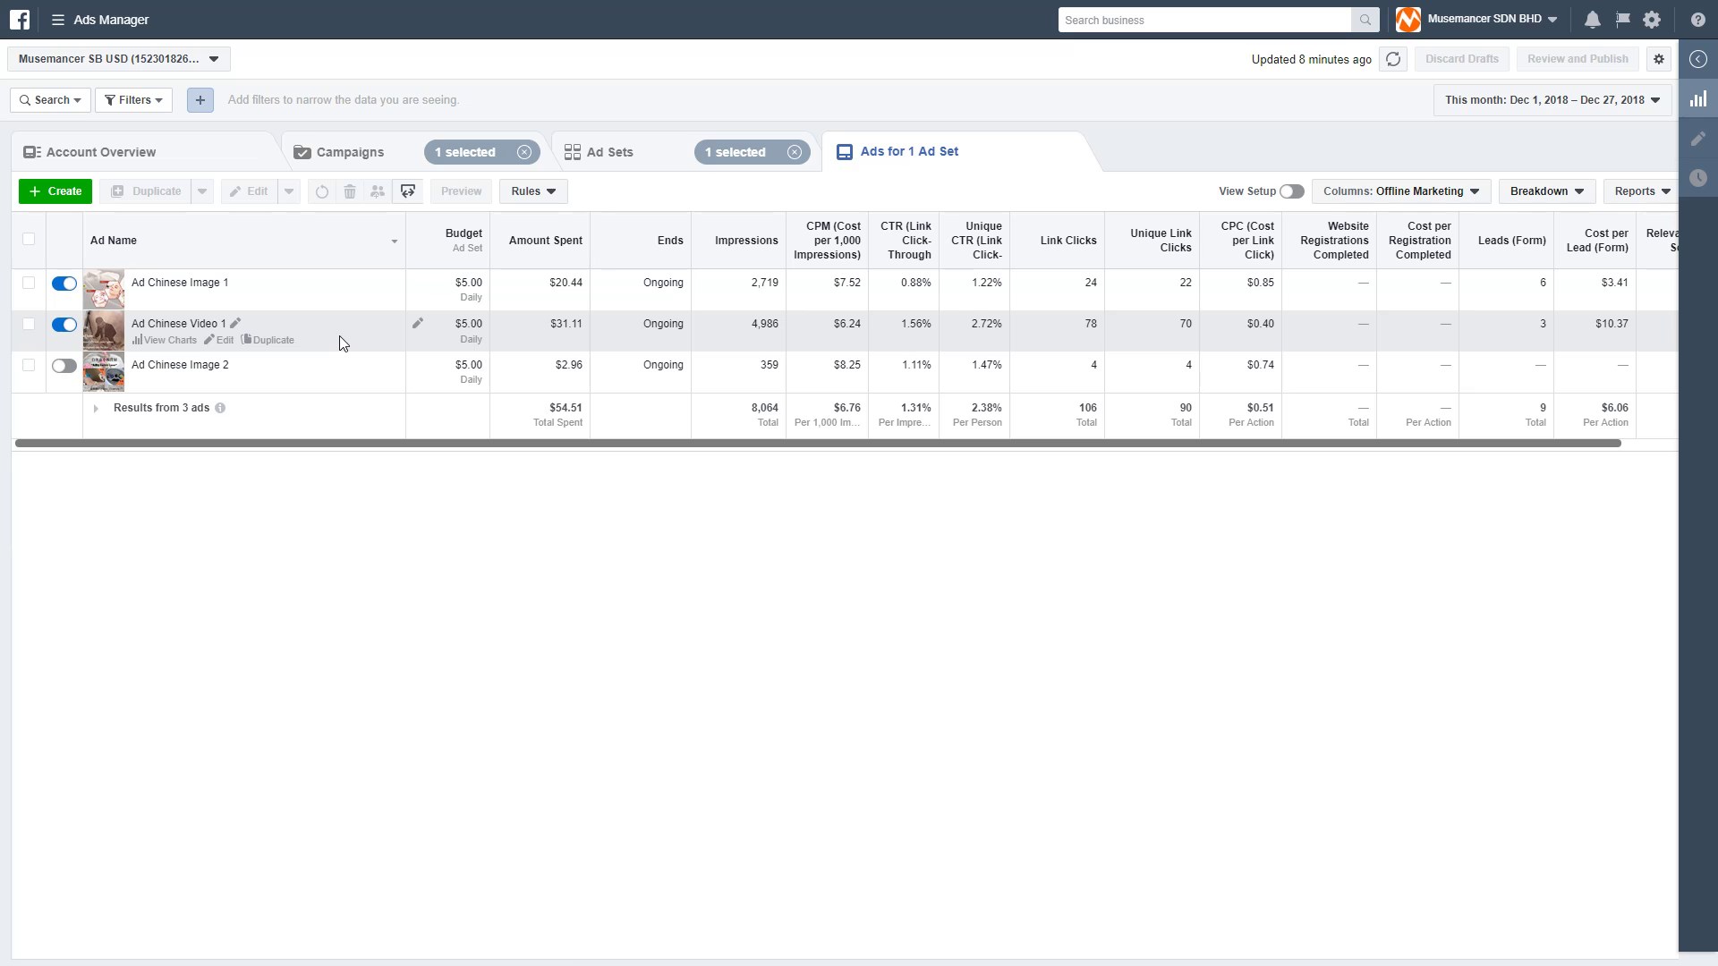
Deselect the ad set FB IG JB 28-45 F Chinese, select FB IG JB 28-45 F English, and list its ads.
click(580, 154)
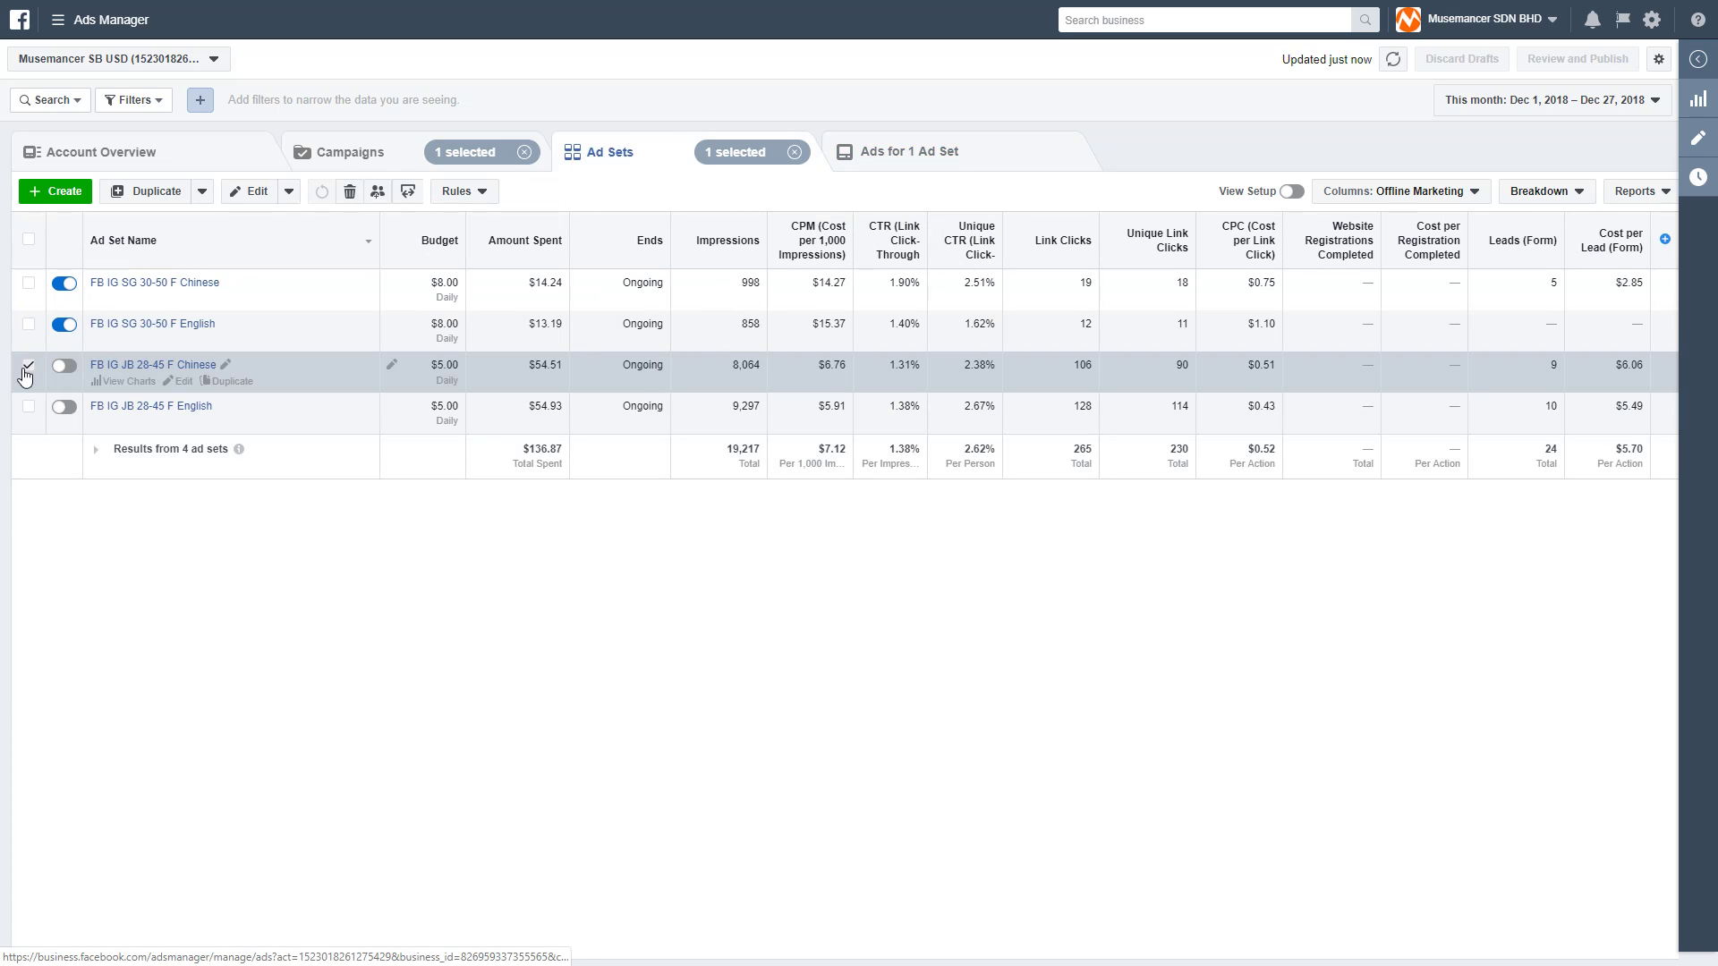
click(26, 367)
click(25, 408)
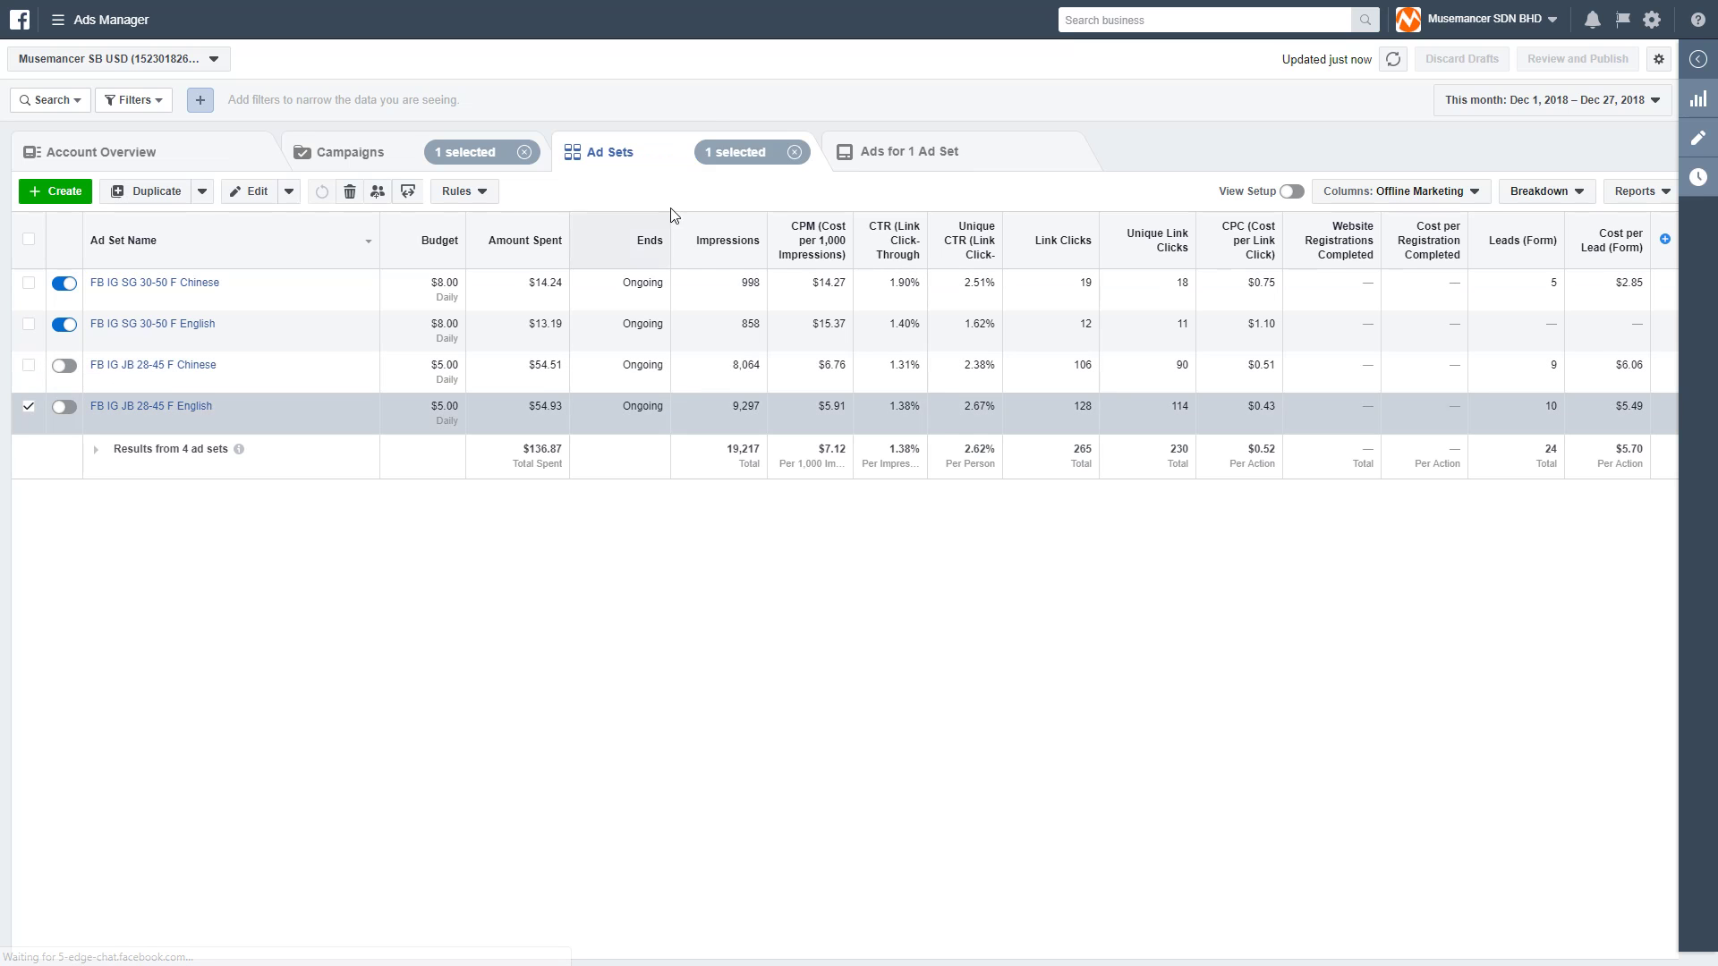
click(940, 159)
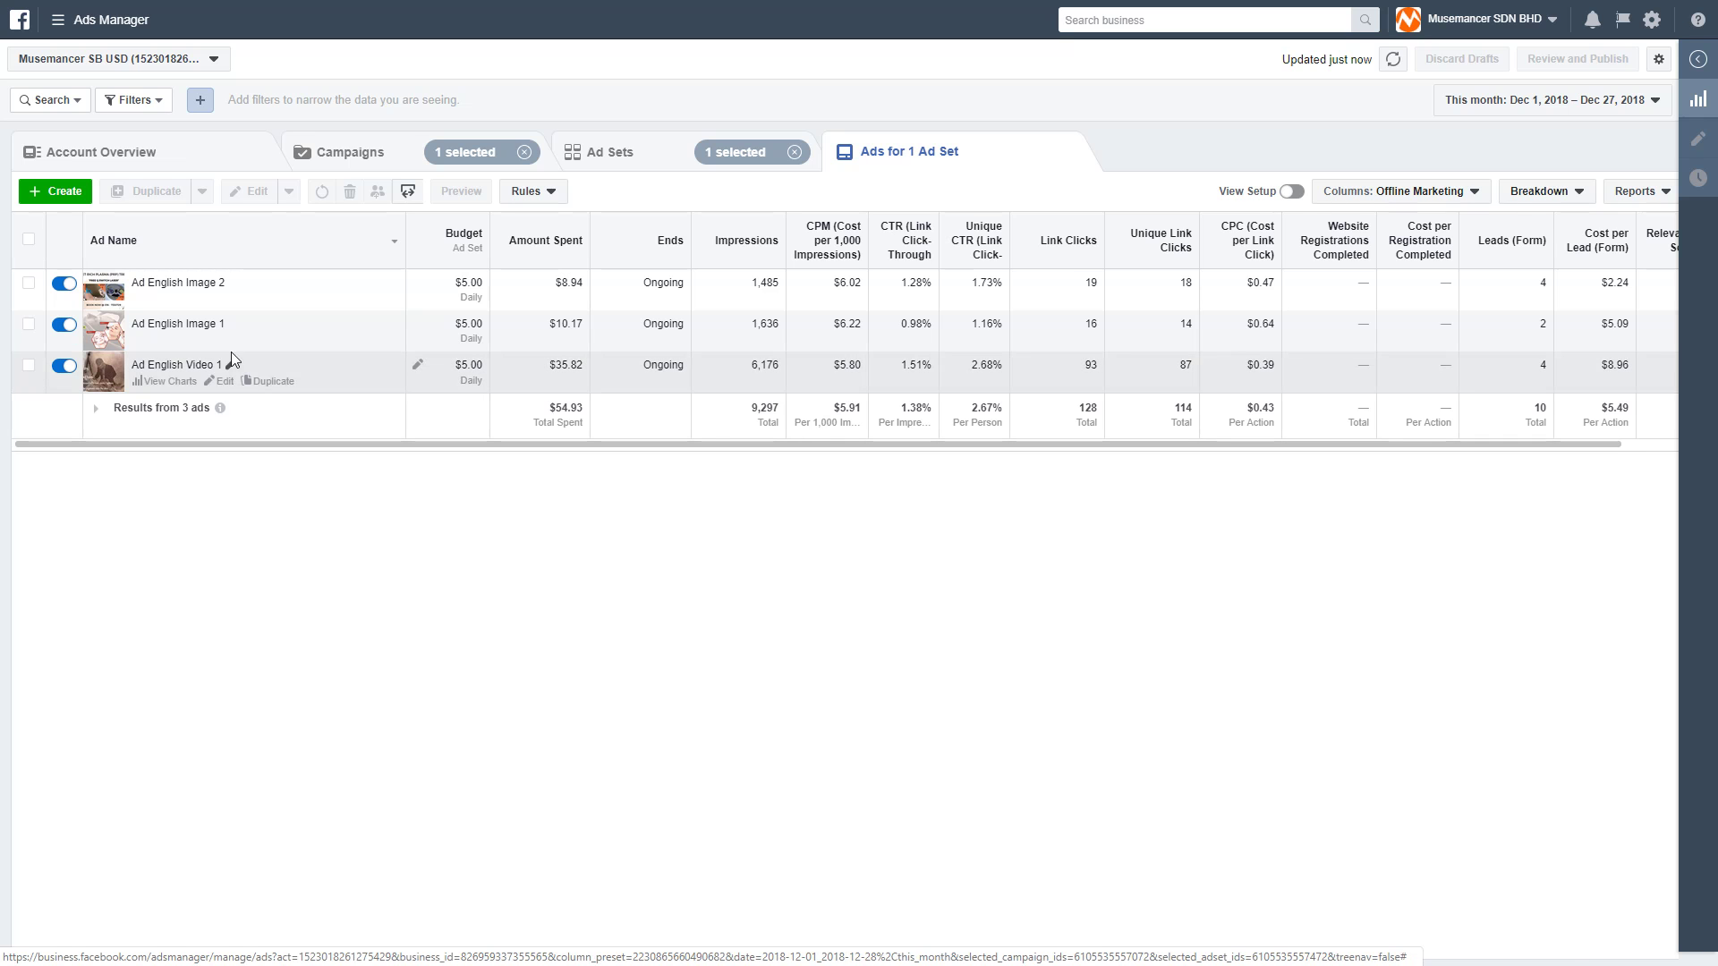
View the preview of Ad English Image 2 in its editor, close the editor, and deselect the ad.
click(225, 300)
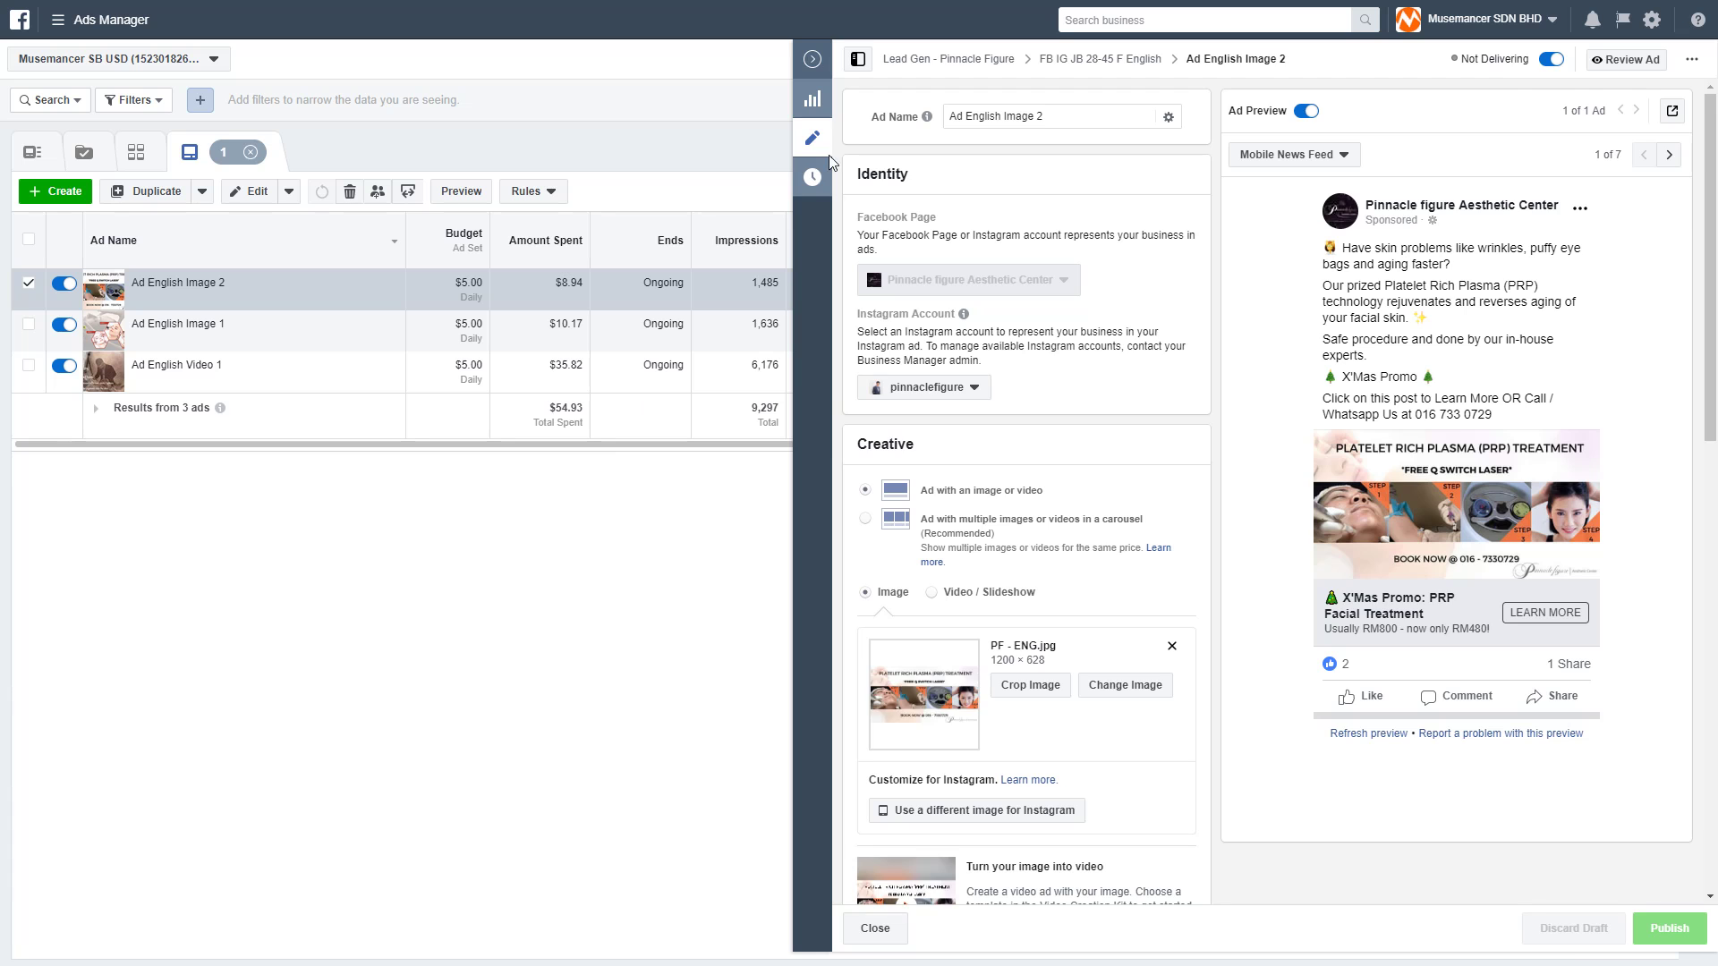
click(812, 60)
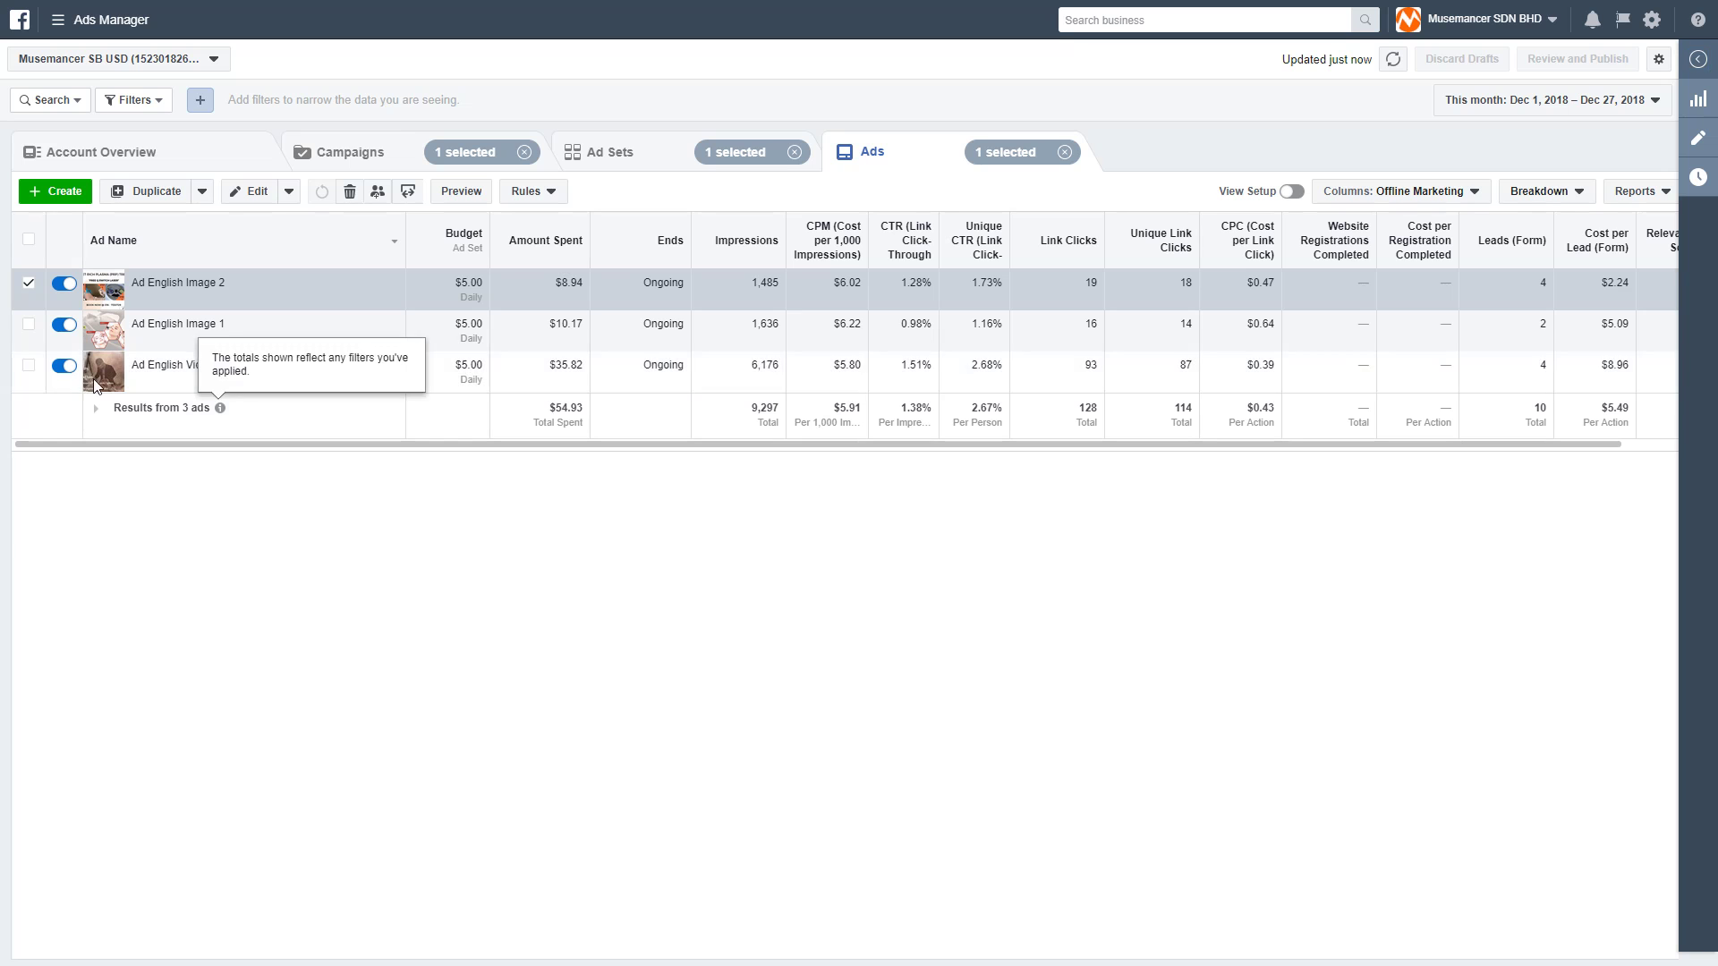
click(27, 283)
Select Ad English Video 1, review its cost per lead and relevance score, and deselect it.
click(28, 366)
drag(709, 445, 820, 447)
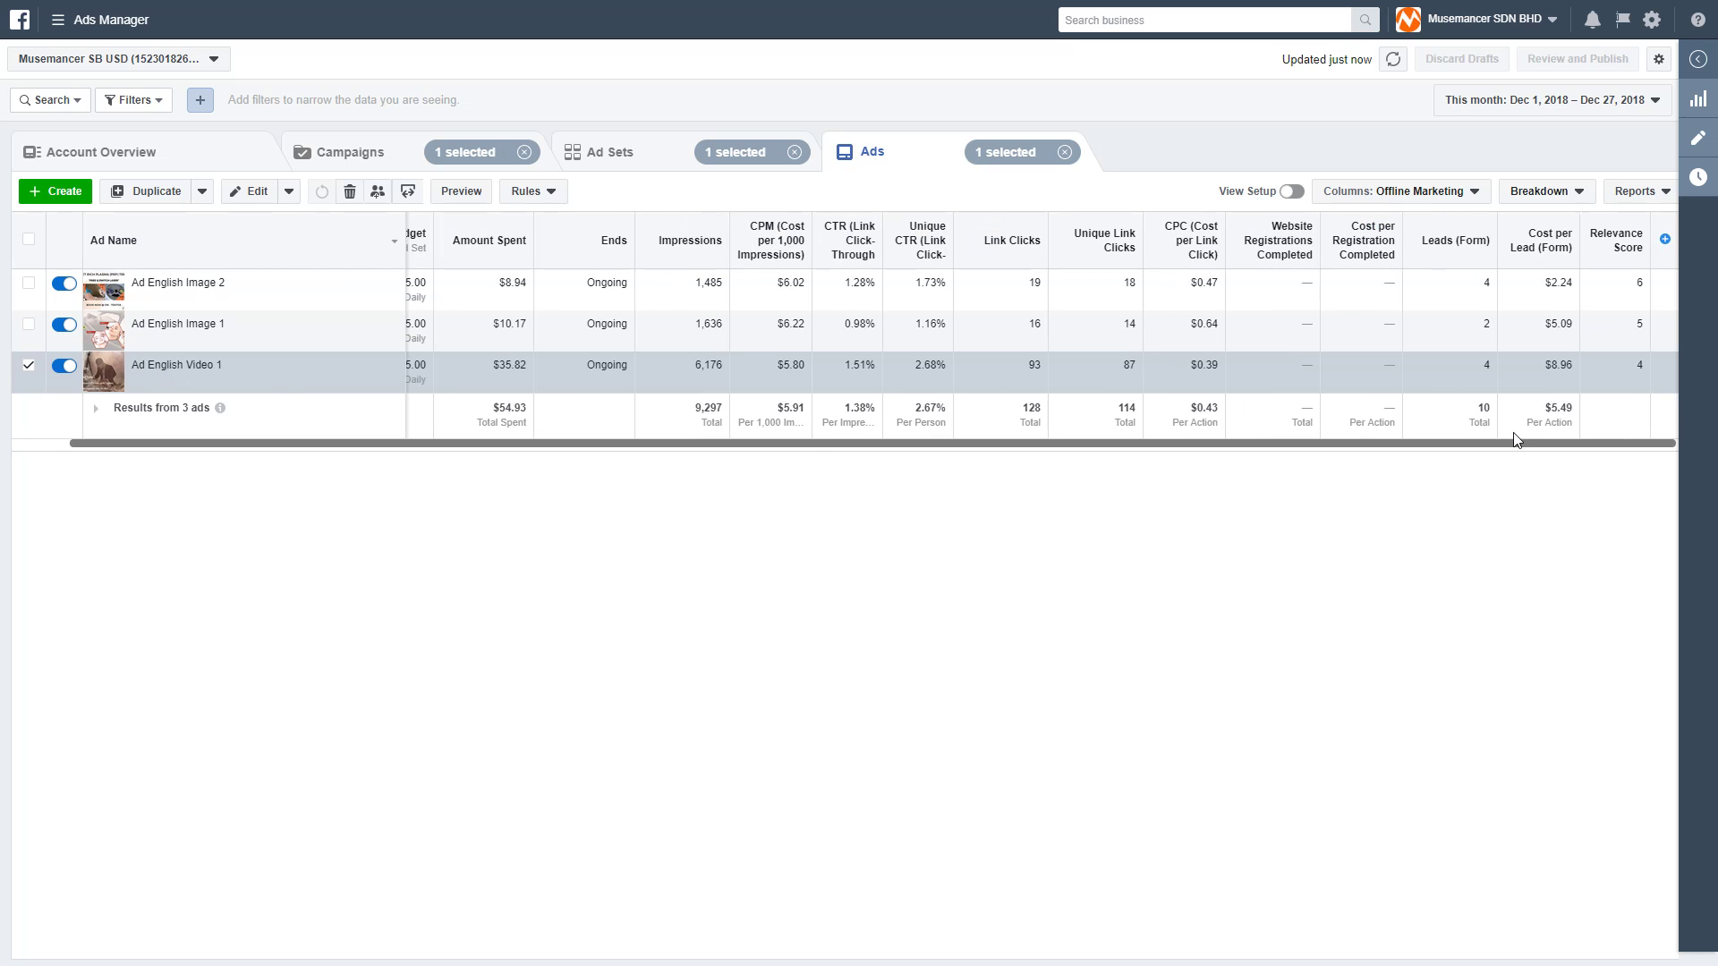
click(19, 369)
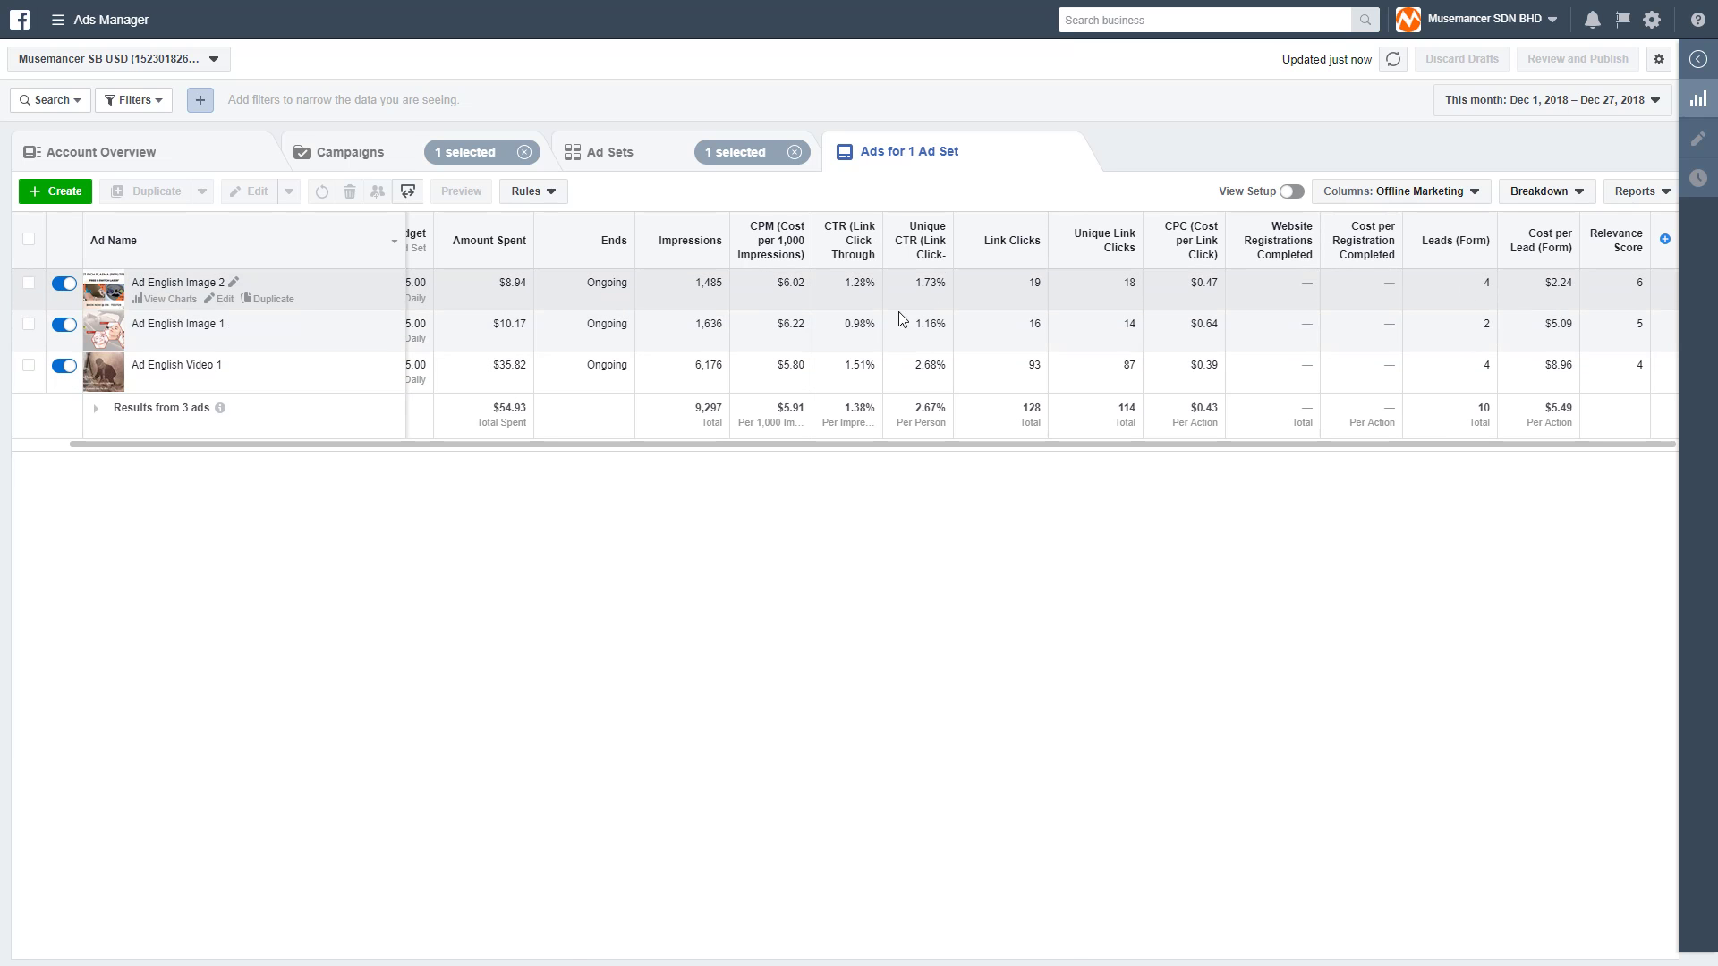
Select Ad English Image 2 to examine its metrics, deselect it, and compare the three English ads' click and lead metrics.
click(29, 287)
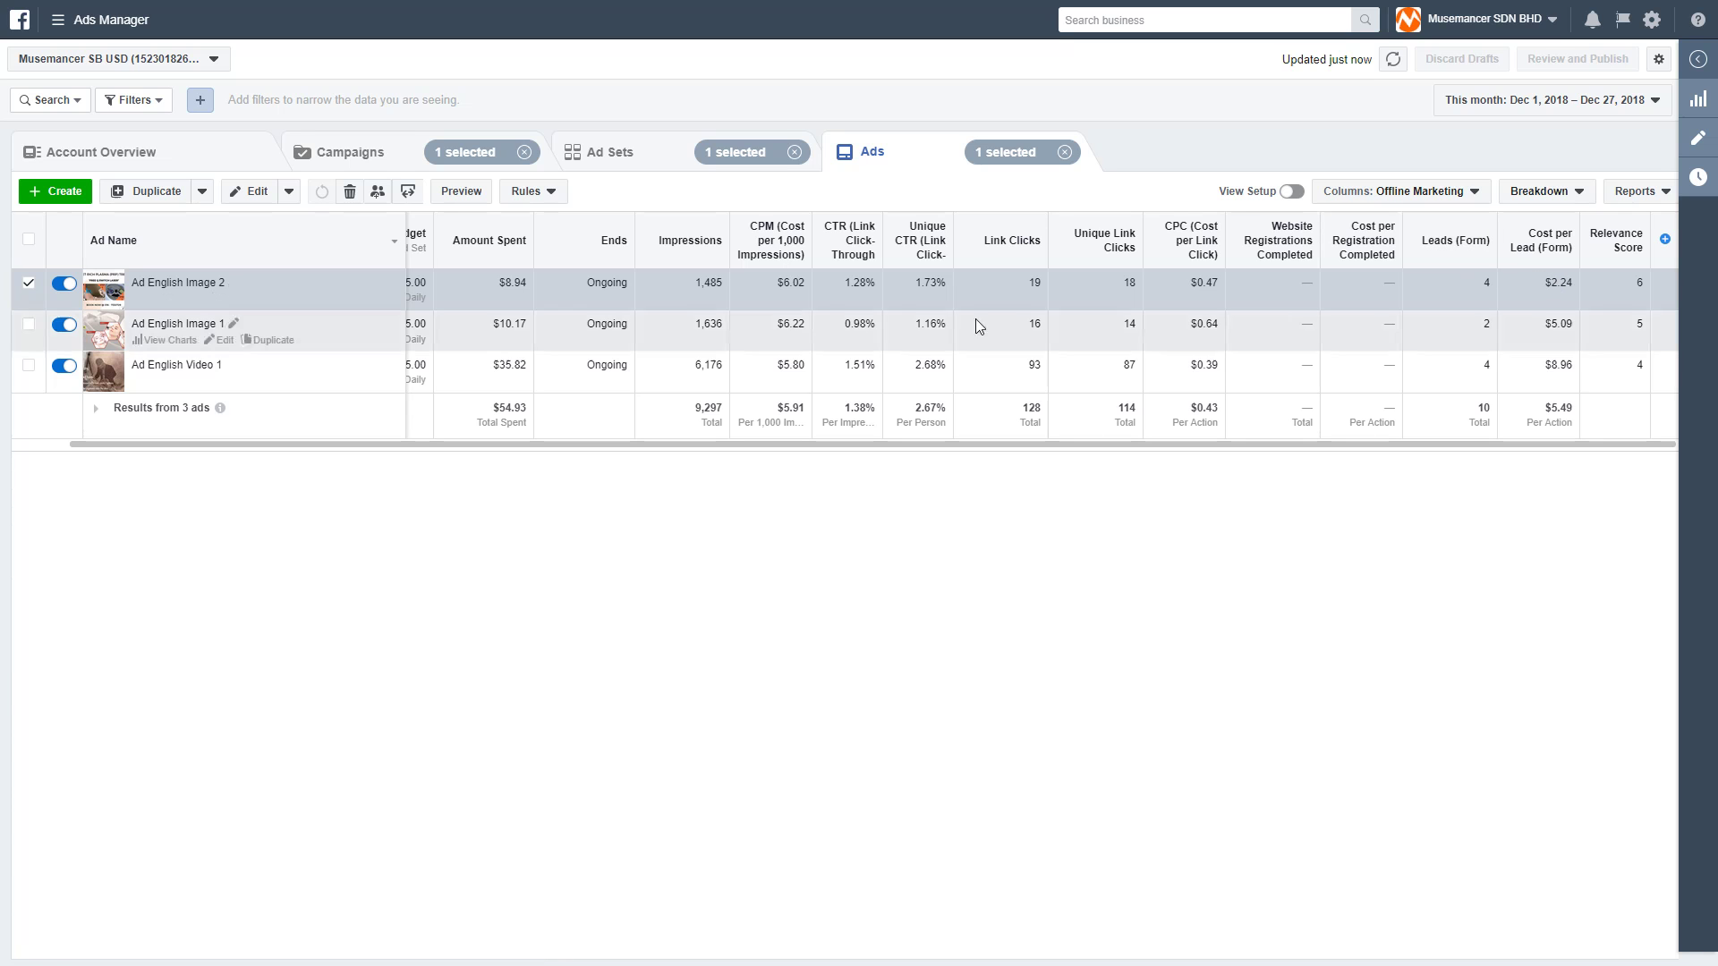
click(26, 288)
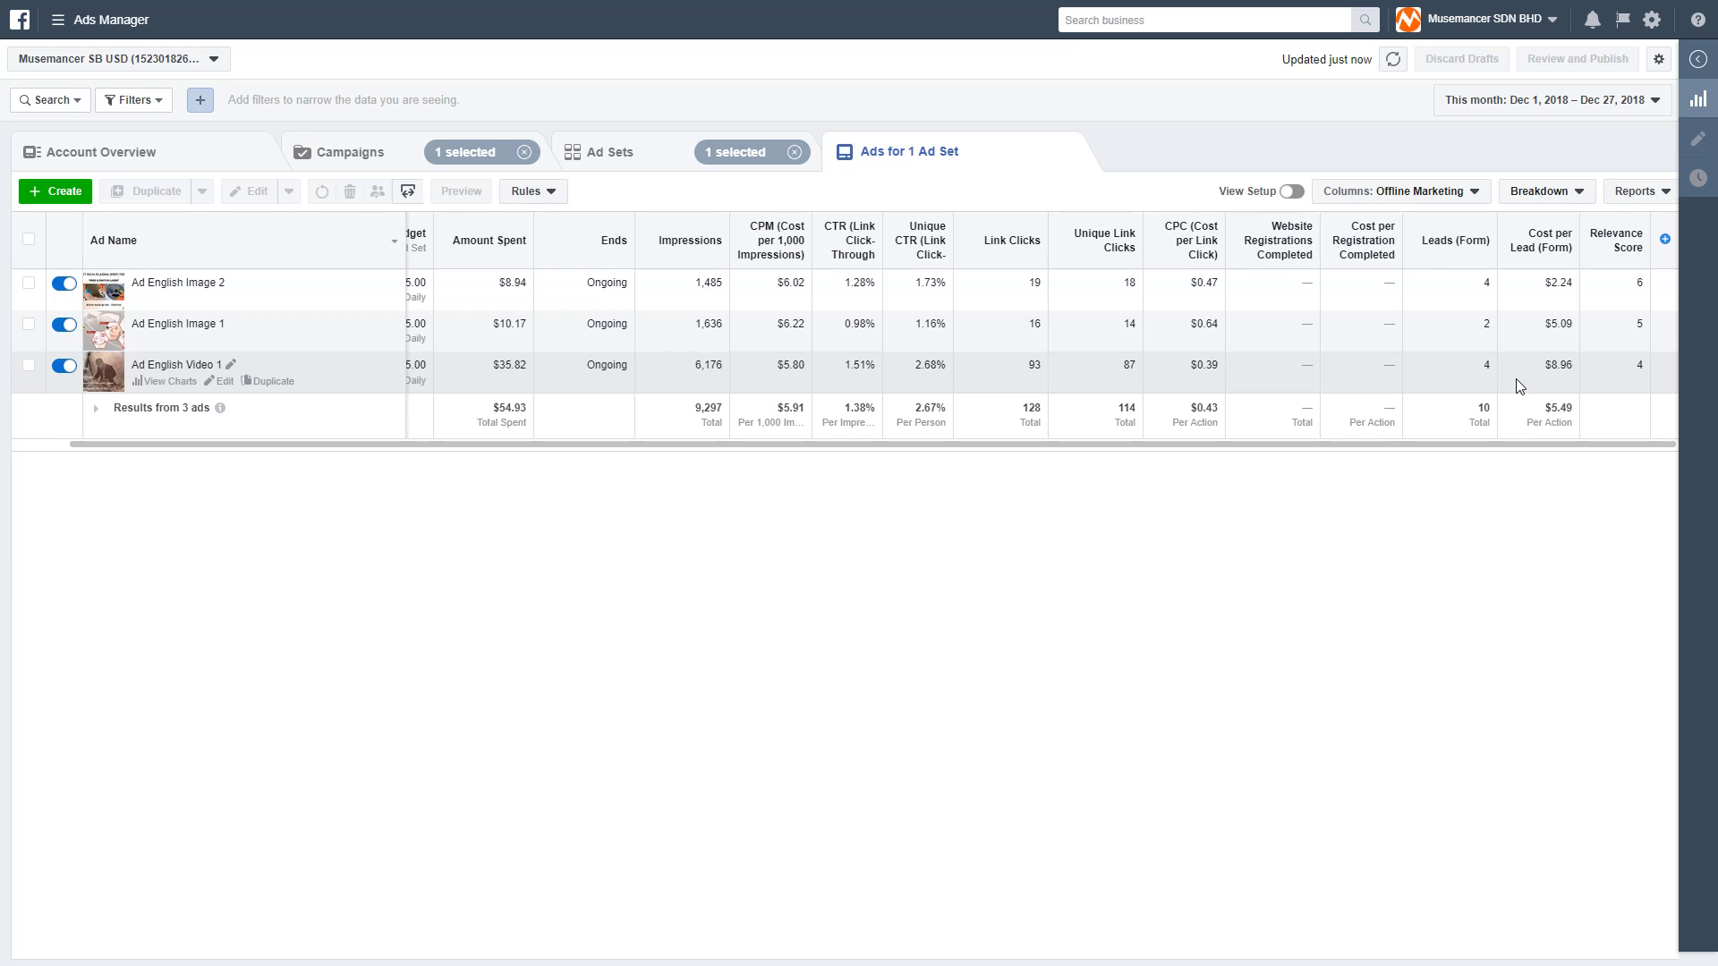
drag(1530, 451, 1285, 452)
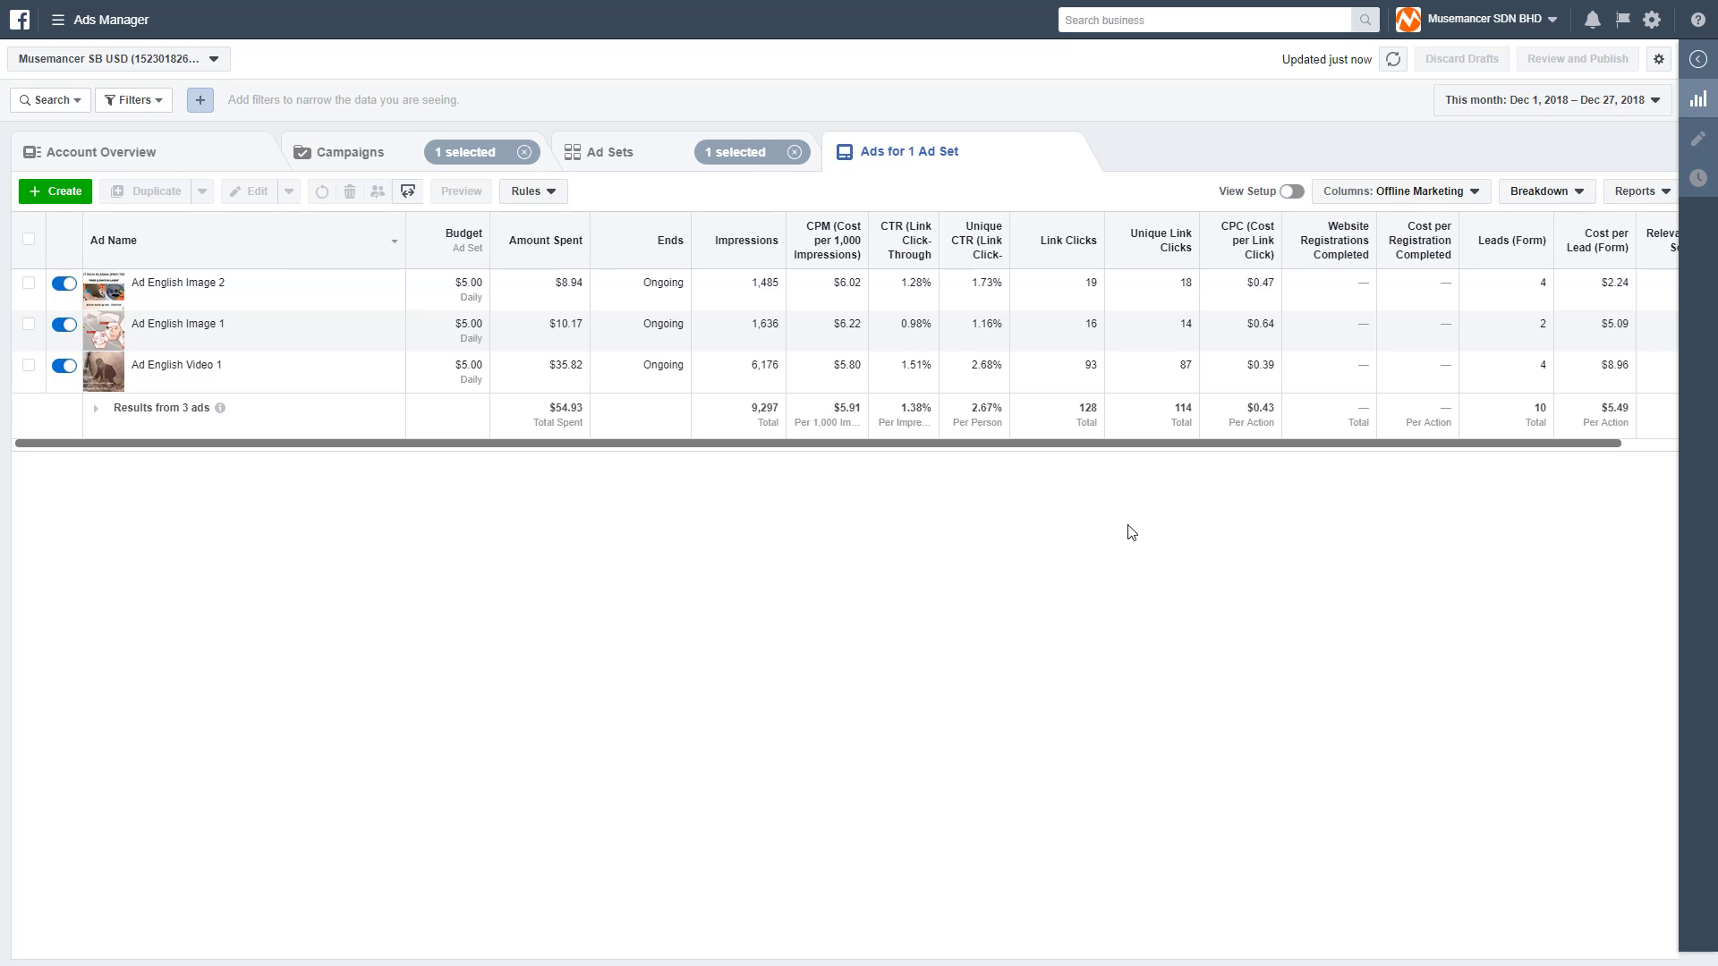
mouse_move(179, 282)
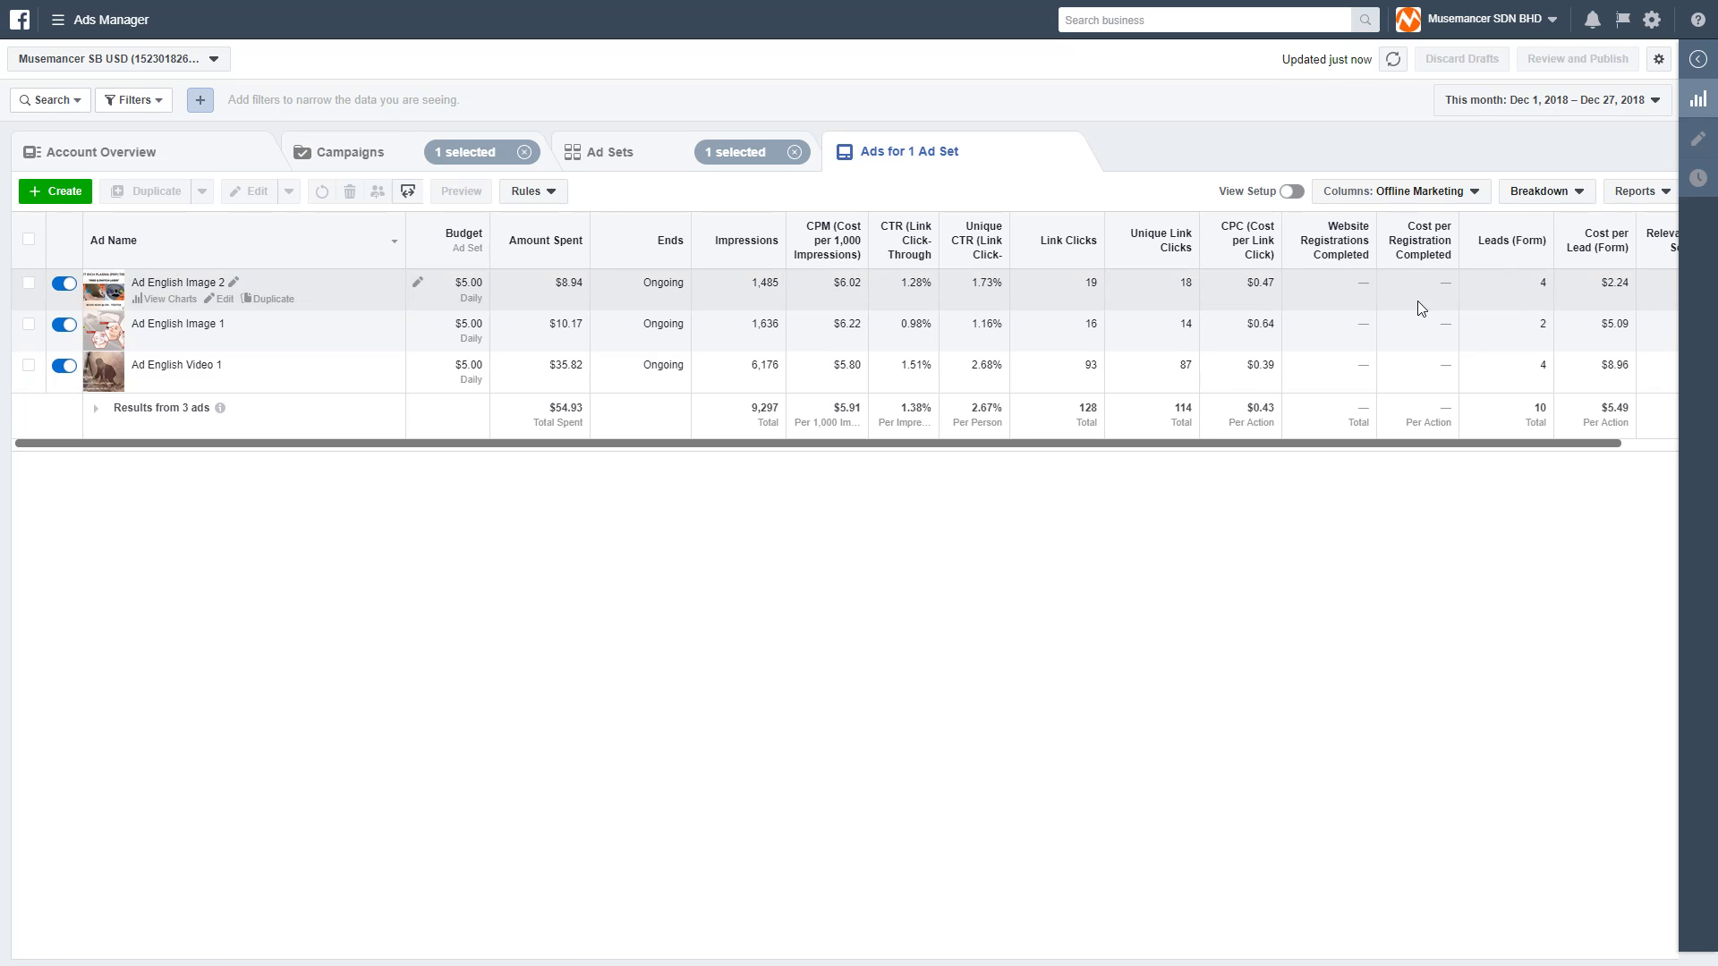
mouse_move(218, 313)
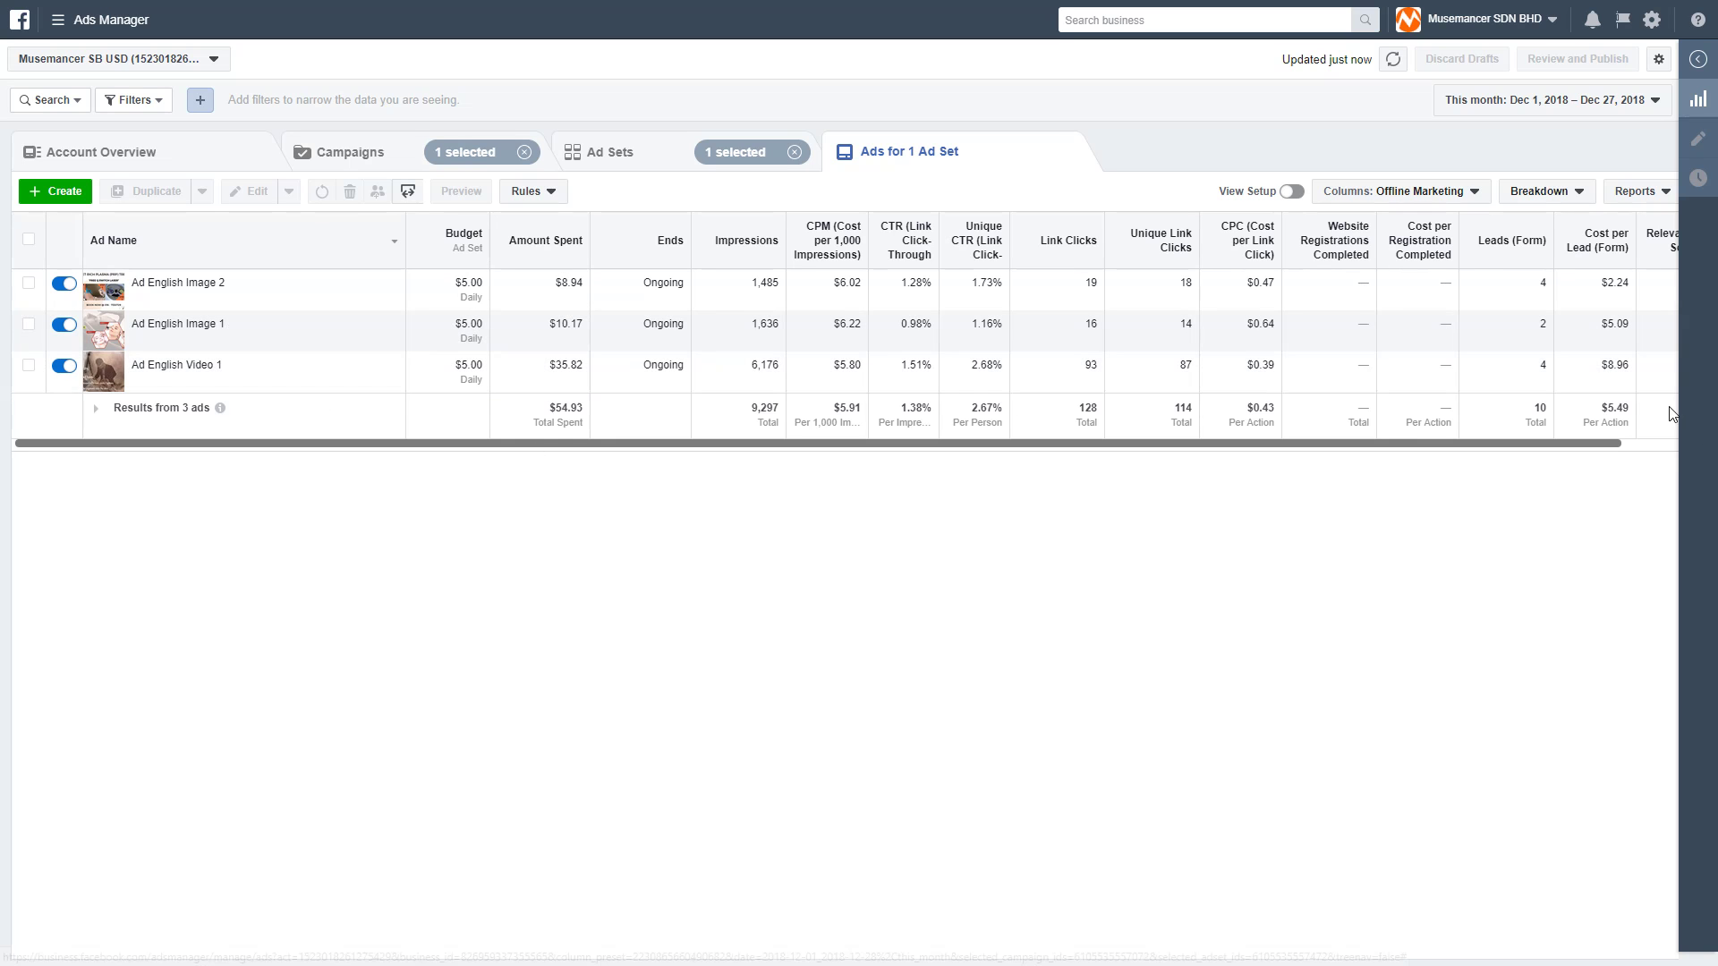
click(1660, 445)
drag(1653, 443, 977, 522)
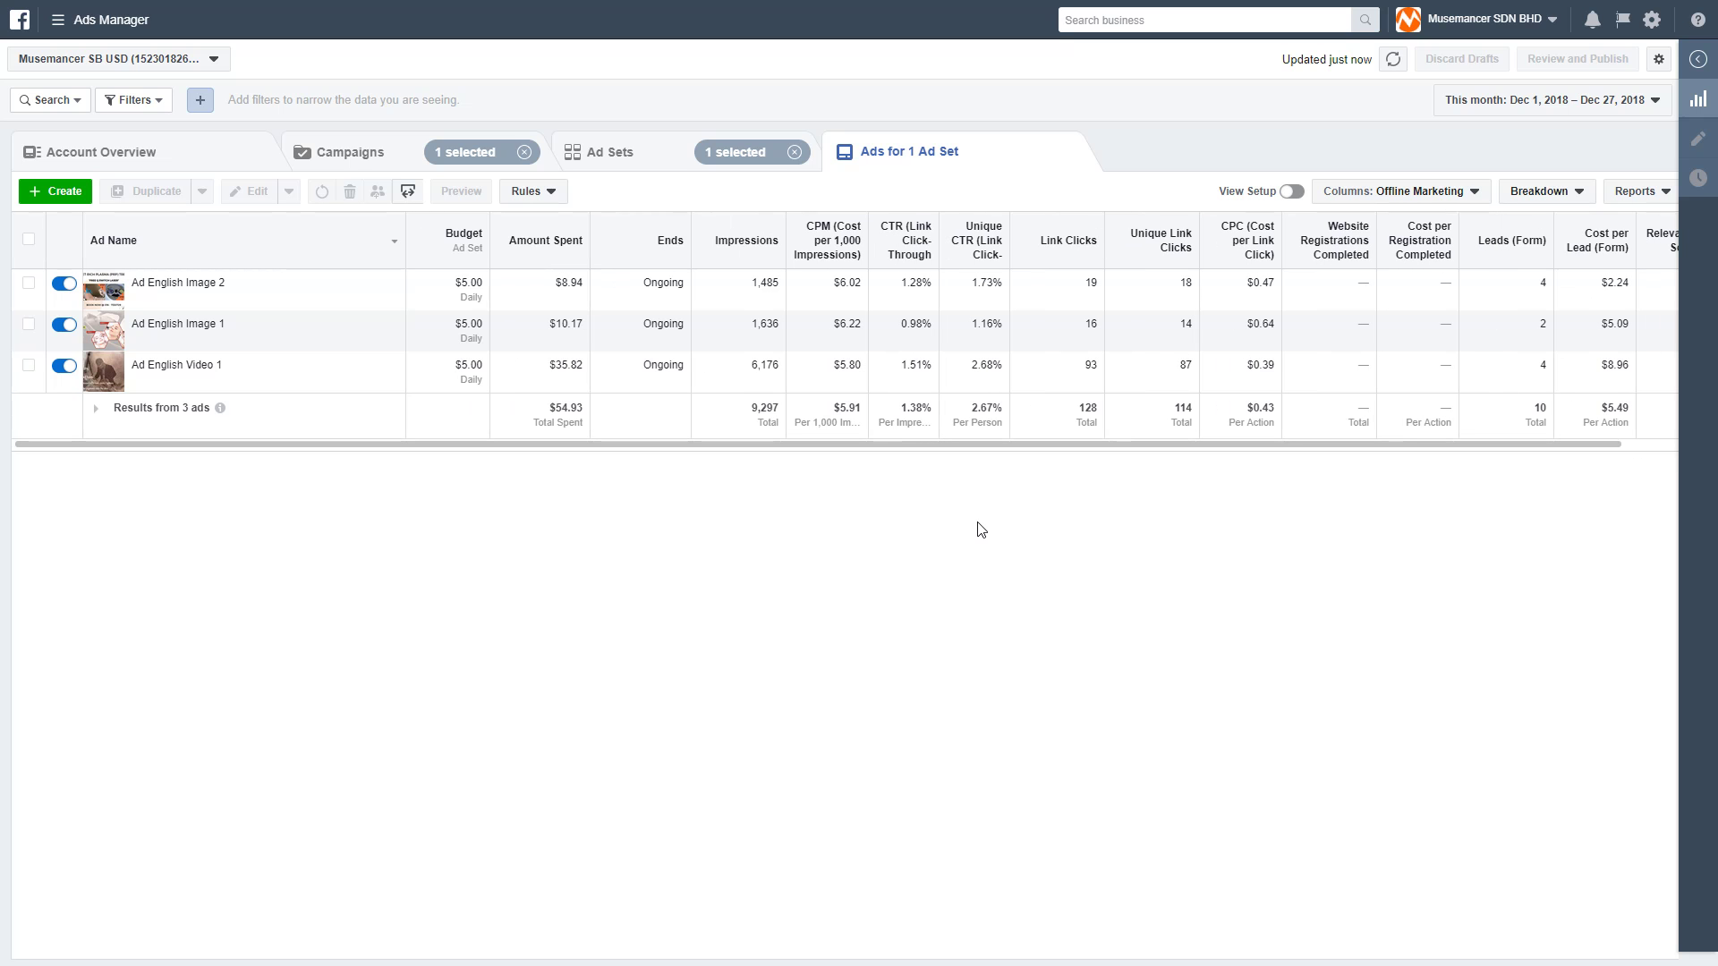